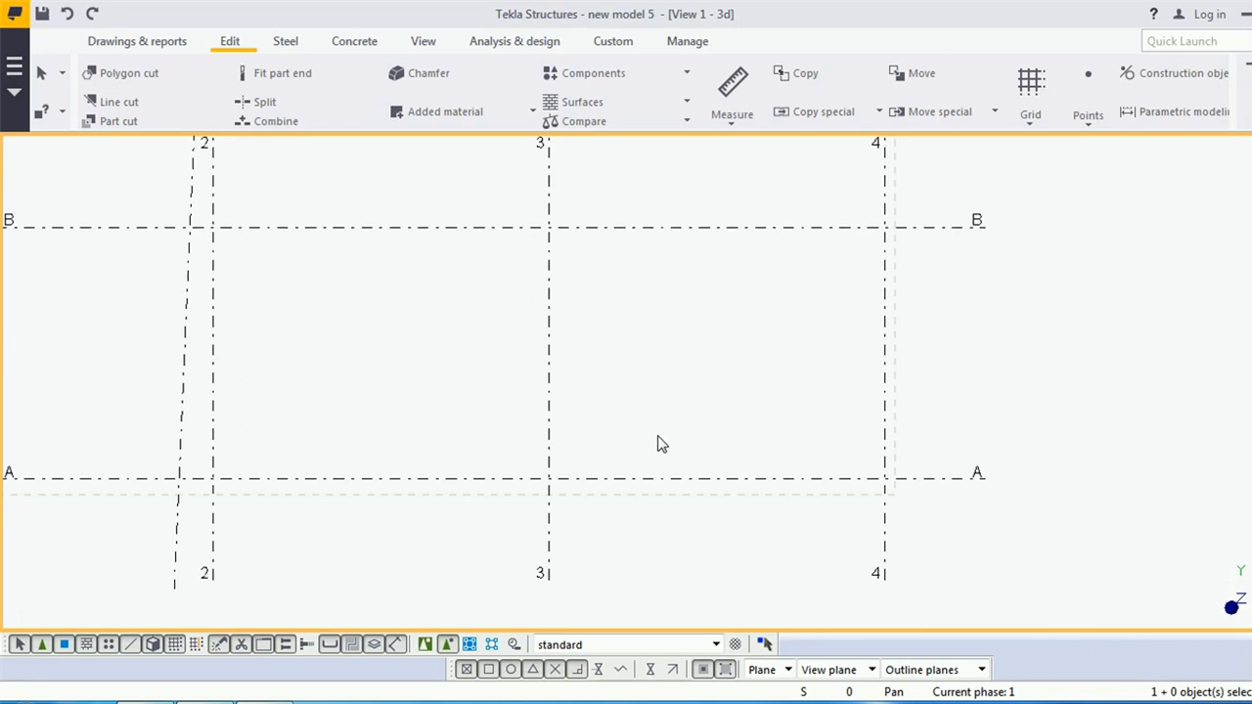
# Create a 10'-0" steel beam along grid line A, starting at the intersection with grid line 2, and end the command.
pyautogui.click(285, 47)
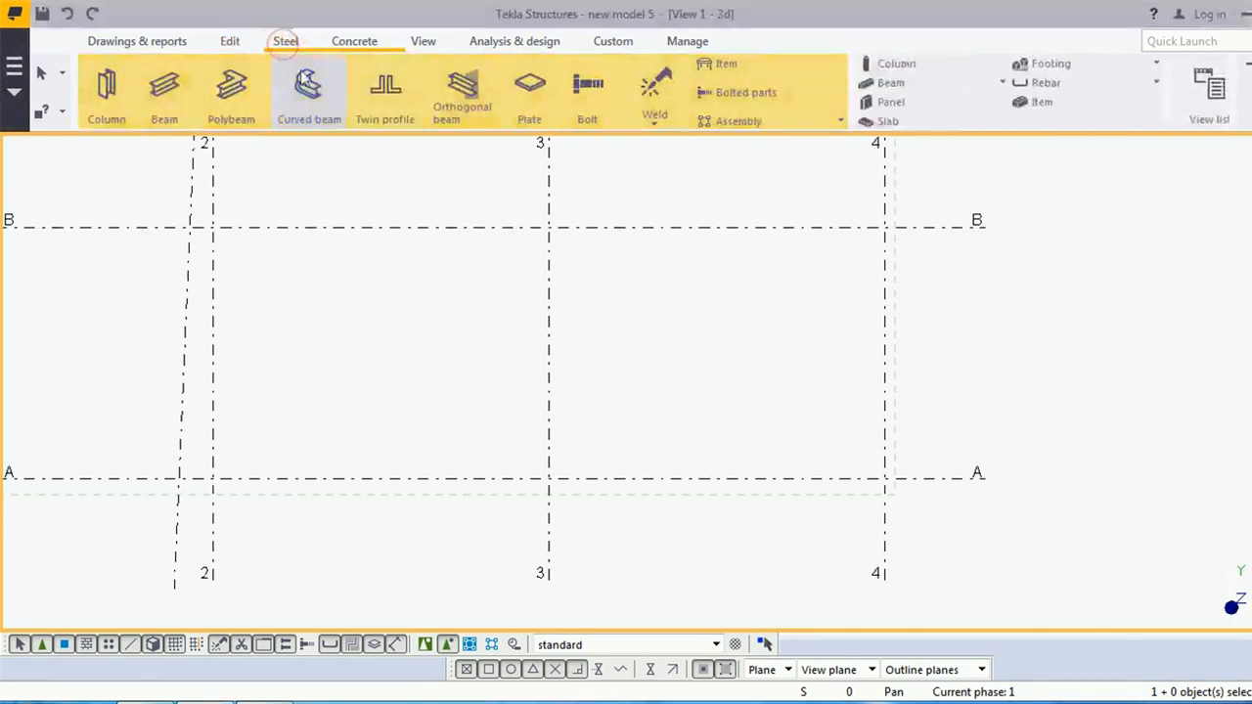
pyautogui.click(166, 98)
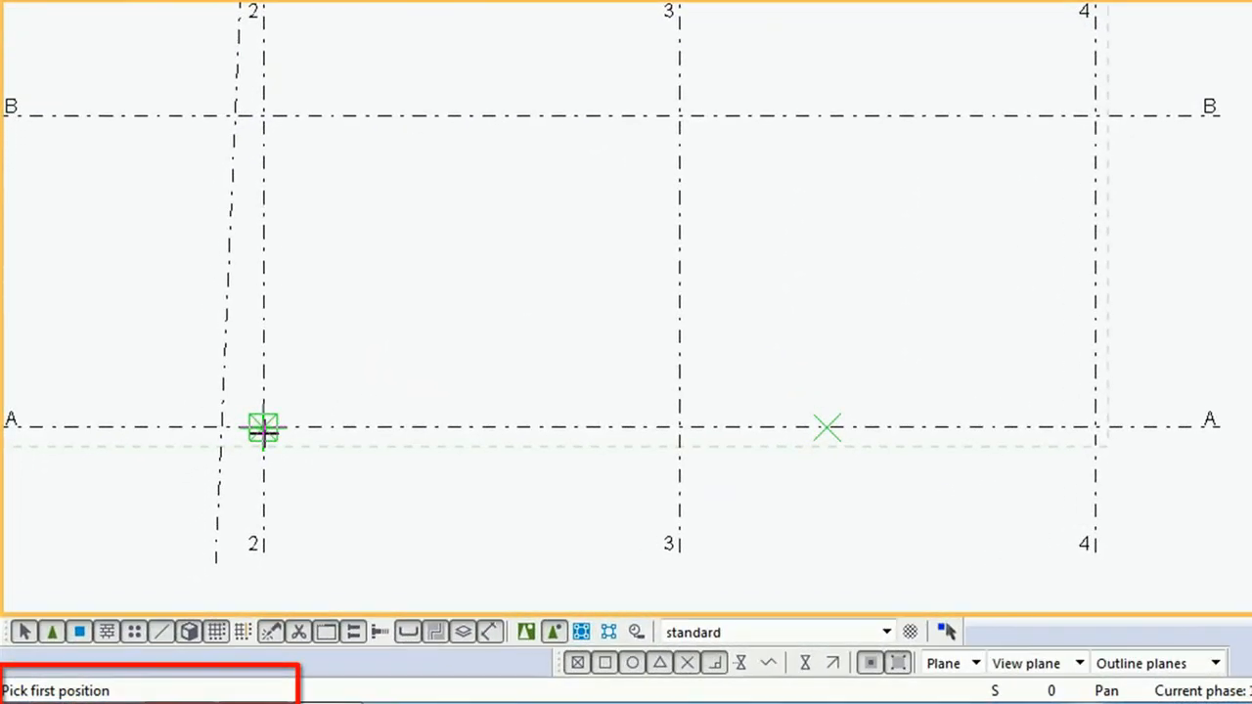
pyautogui.click(262, 427)
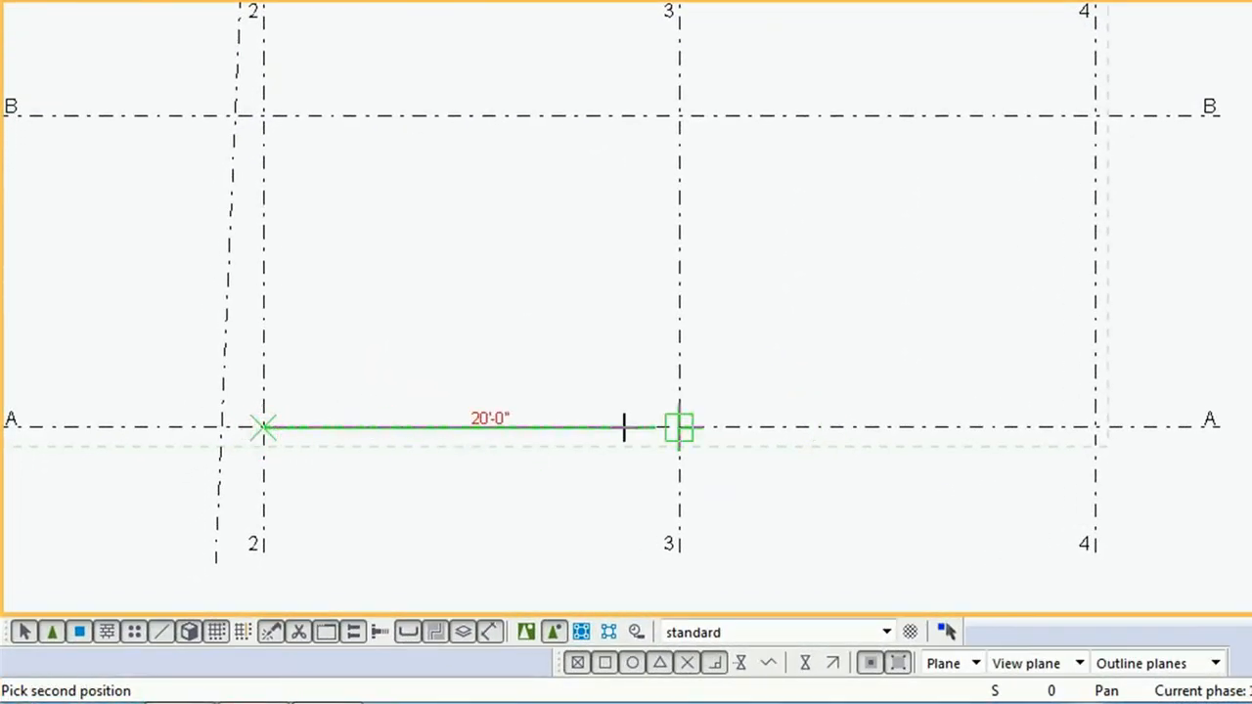
pyautogui.write('10-0')
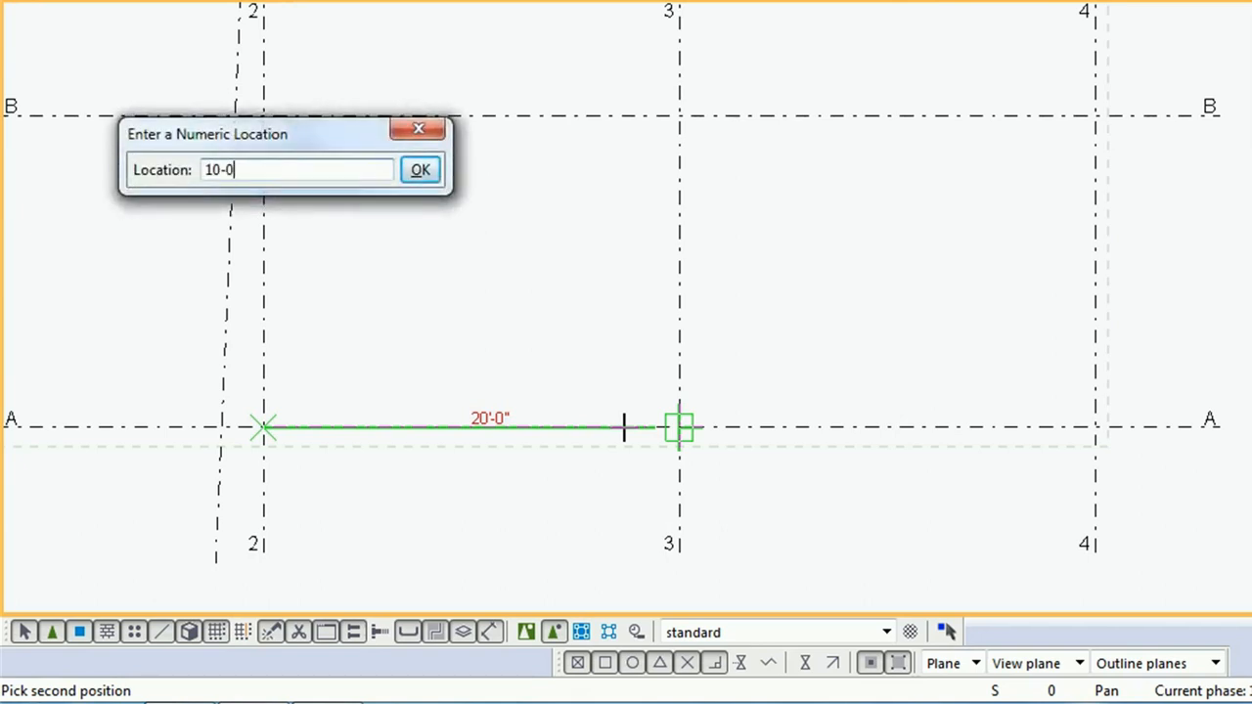
pyautogui.press('Return')
pyautogui.rightClick(365, 189)
pyautogui.click(433, 209)
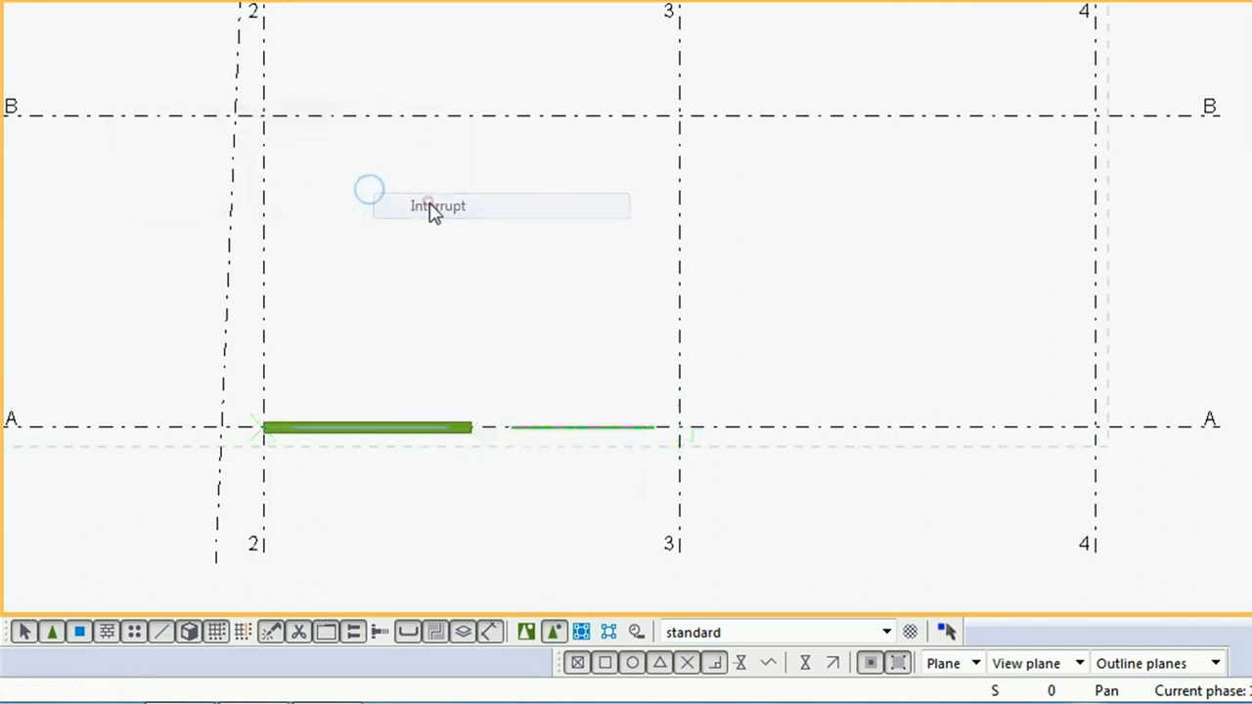
# Rotate the beam 30 degrees around Z with Move special Rotate, using its start point at grid intersection 2-A as origin.
pyautogui.scroll(3, 541, 236)
pyautogui.click(512, 376)
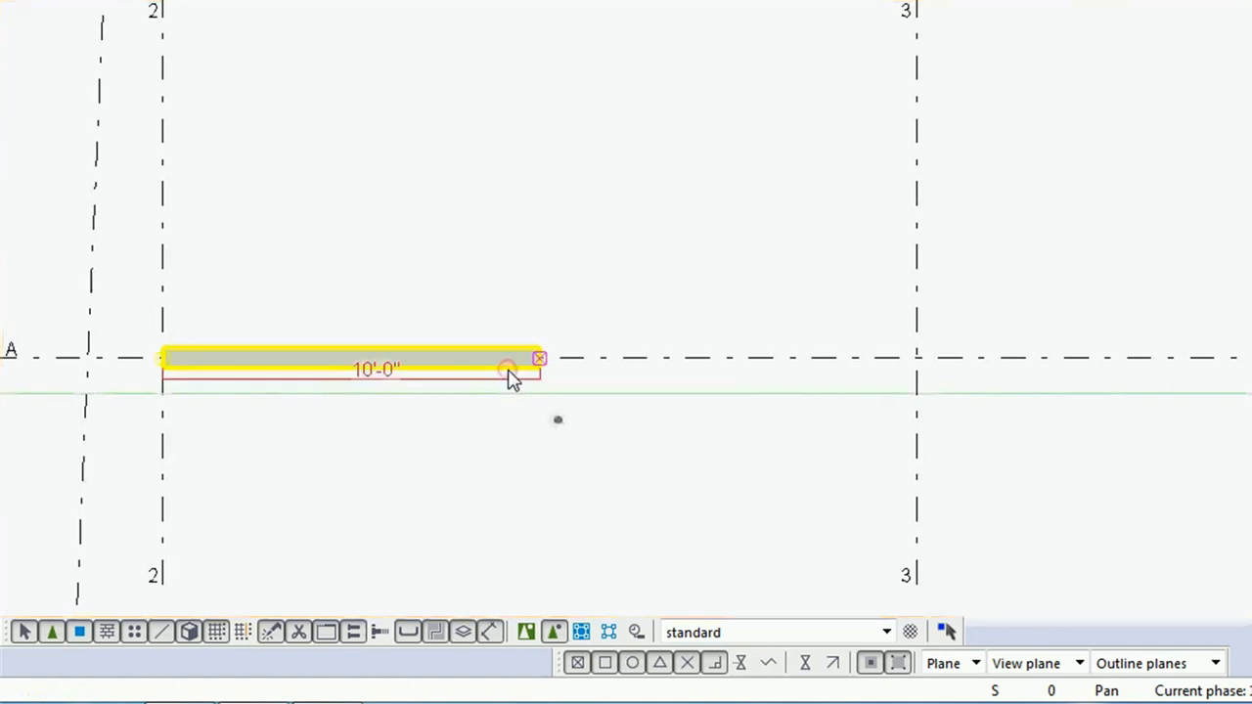
pyautogui.rightClick(514, 370)
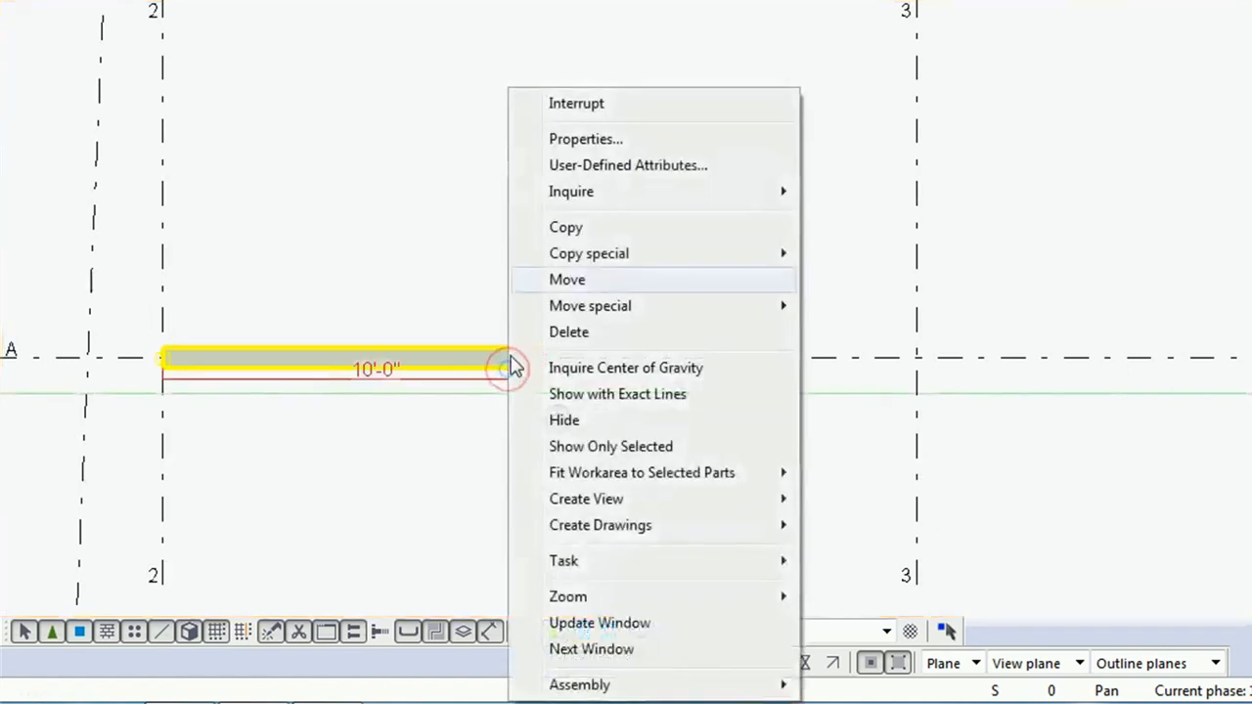
pyautogui.click(636, 307)
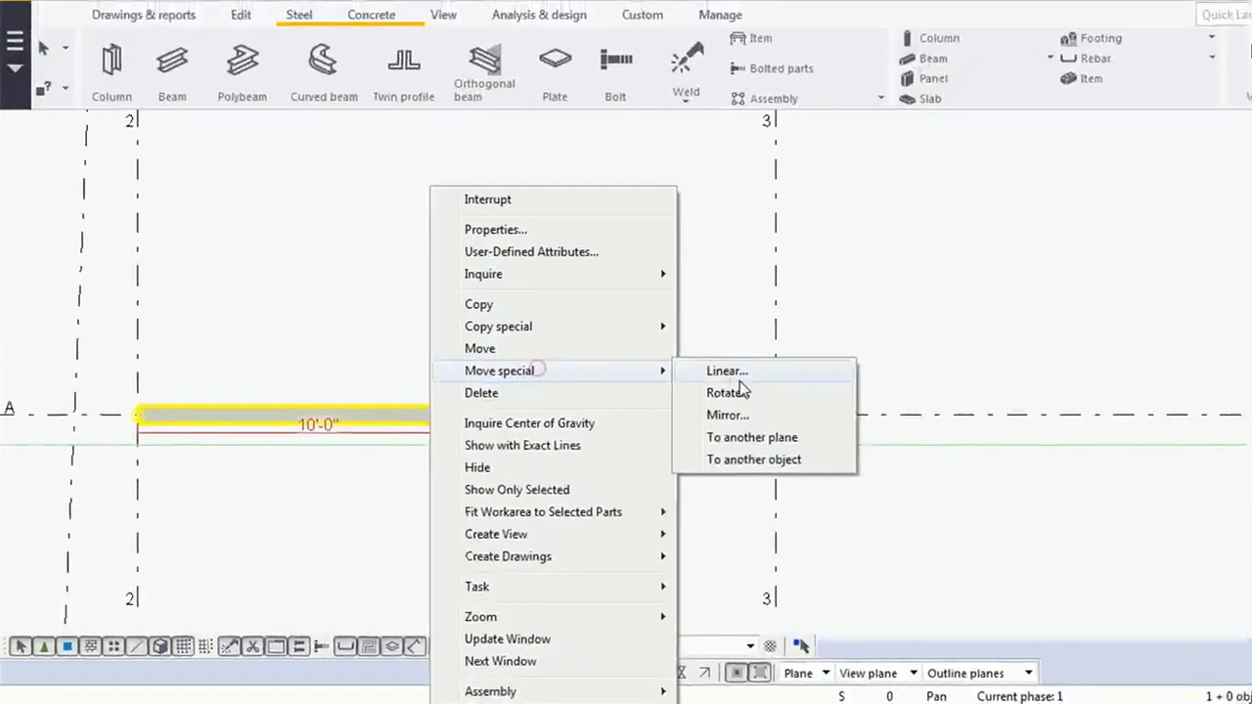
pyautogui.click(734, 396)
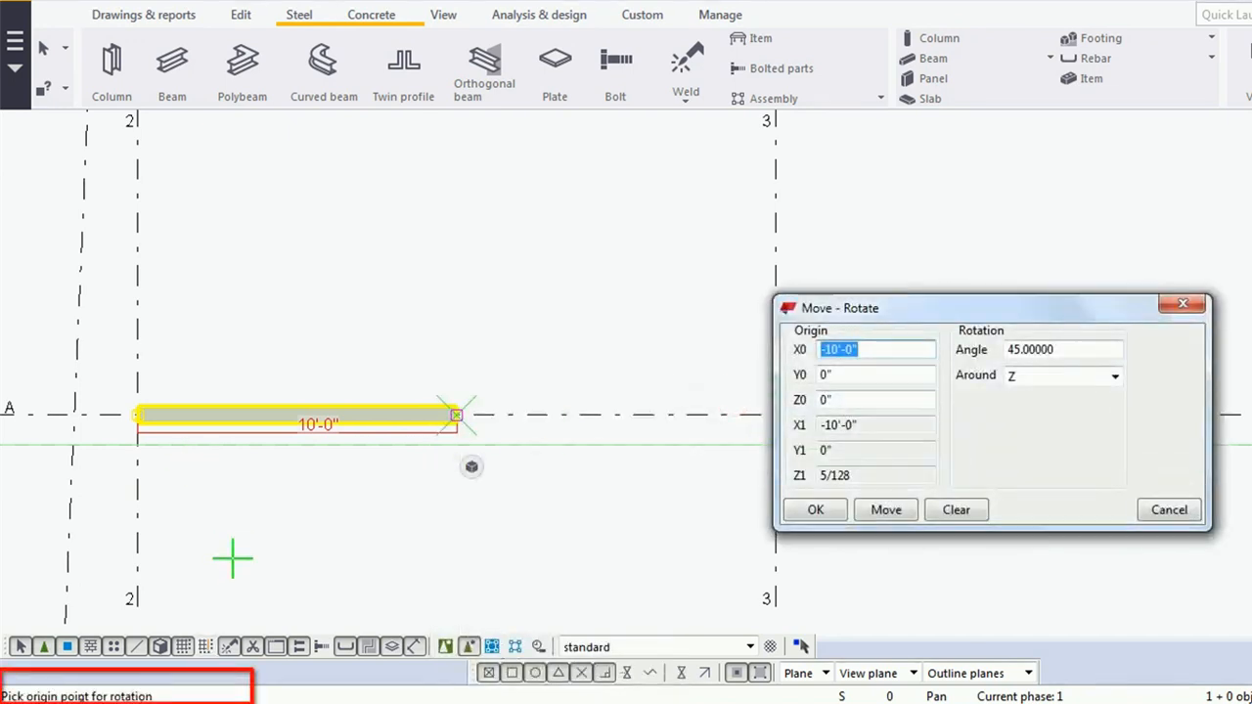
pyautogui.click(137, 415)
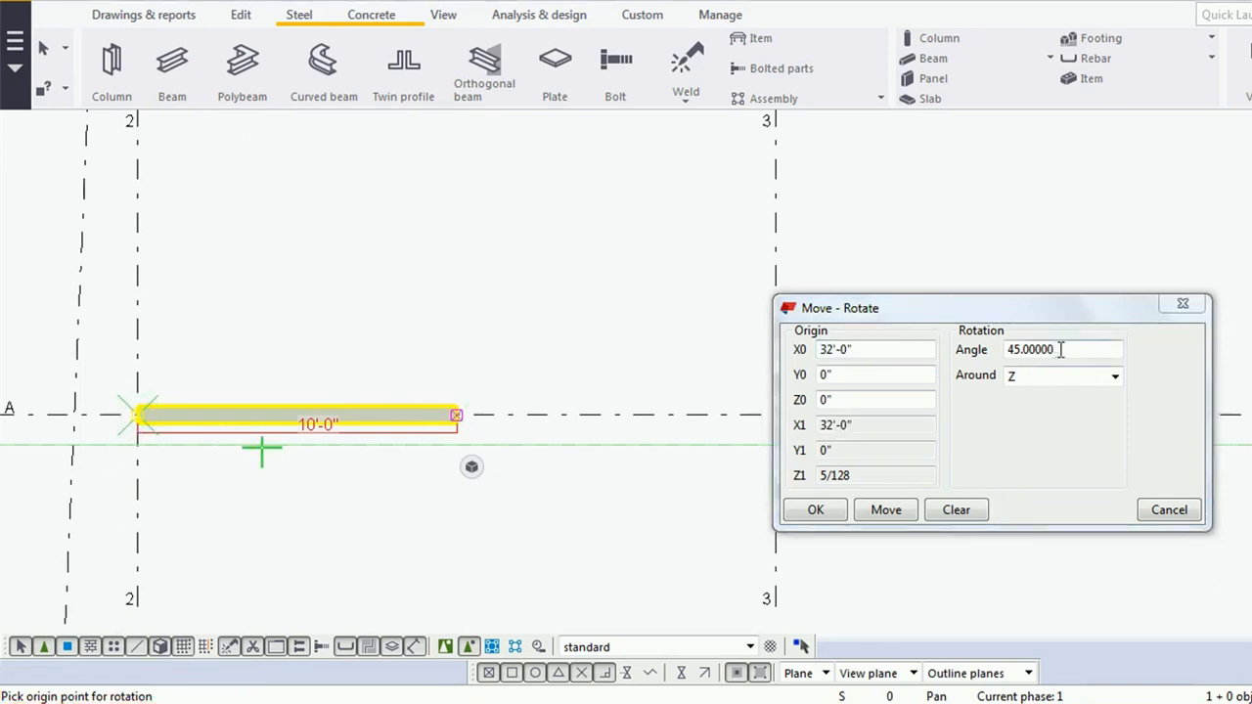
pyautogui.moveTo(1060, 349); pyautogui.dragTo(1007, 349)
pyautogui.write('3')
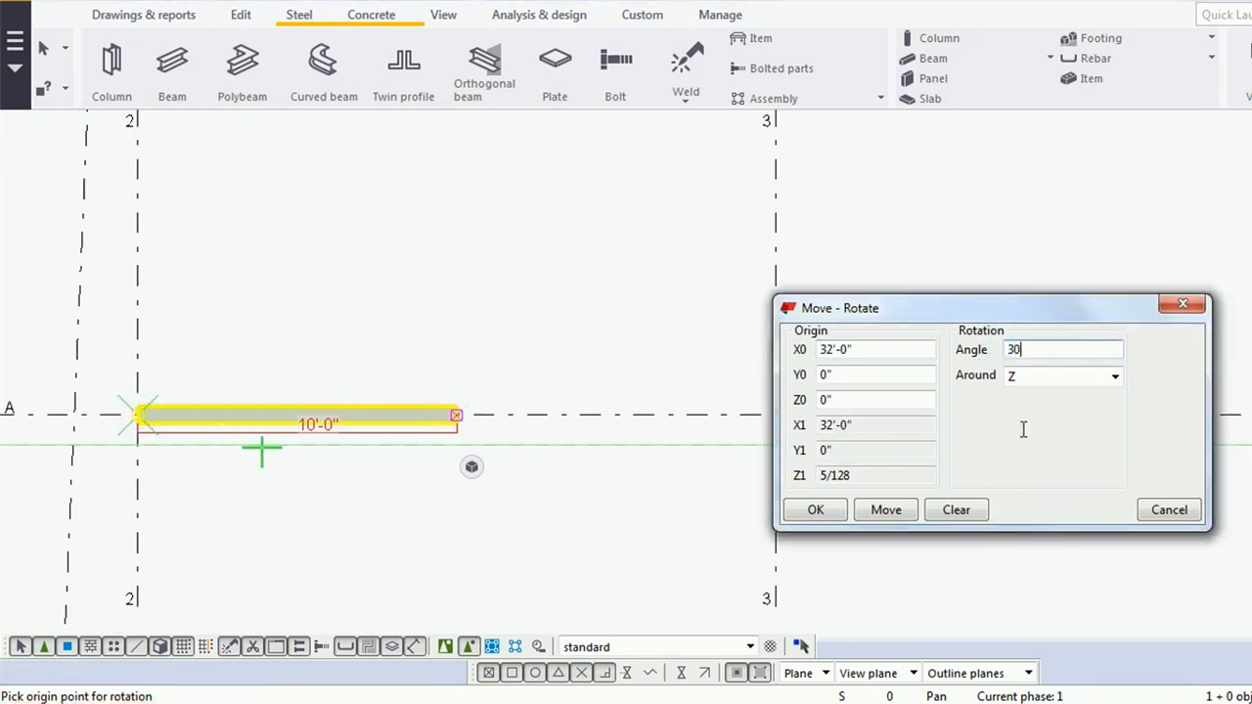
pyautogui.write('0')
pyautogui.click(886, 512)
pyautogui.rightClick(574, 271)
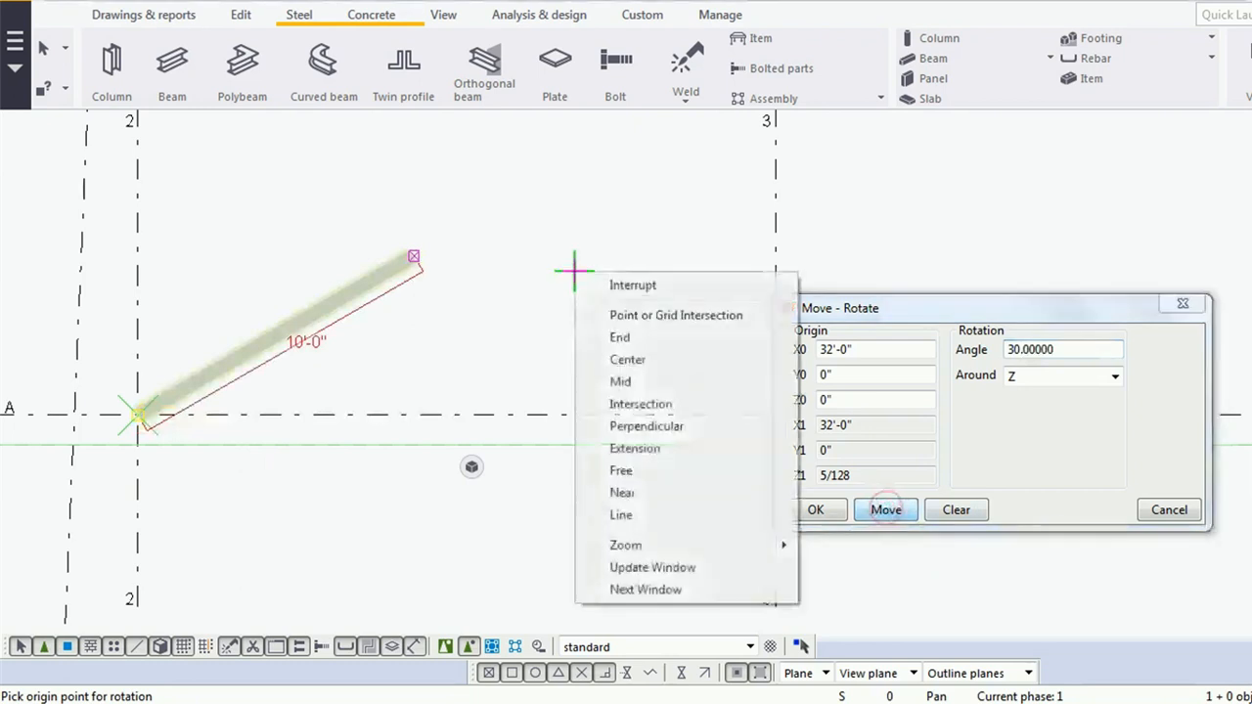
pyautogui.click(627, 286)
pyautogui.click(1182, 303)
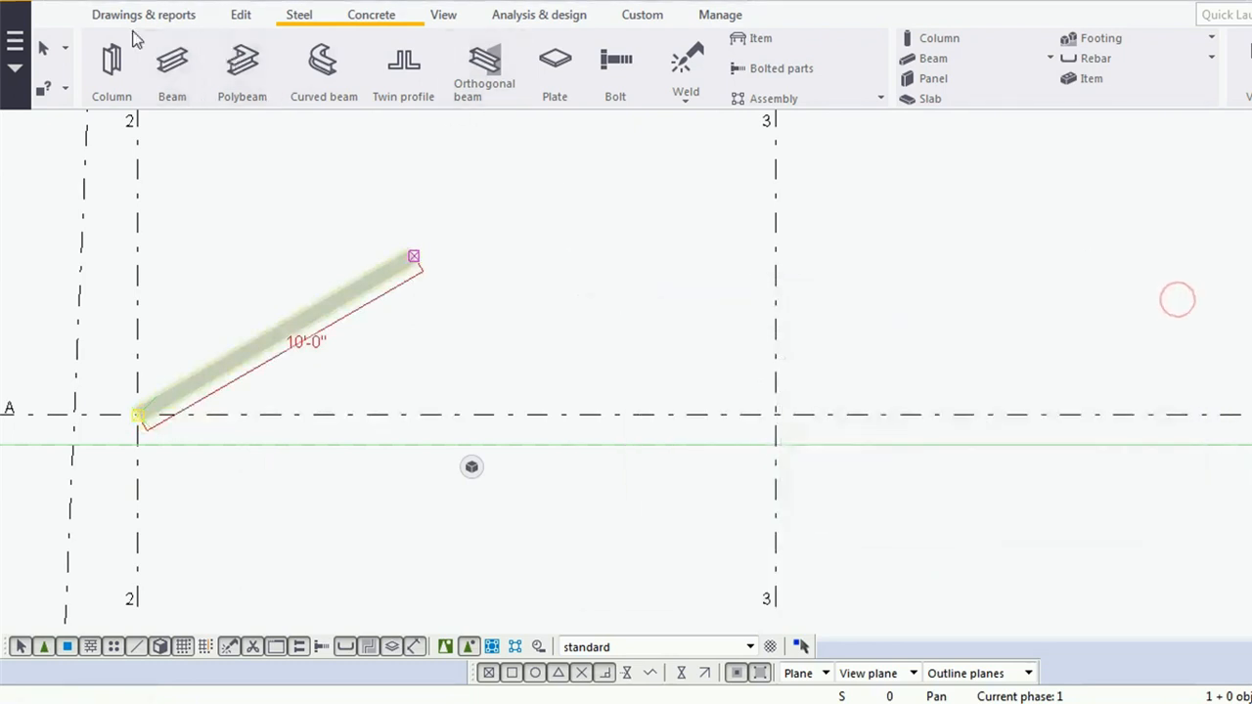
# Measure the angle at grid intersection 2-A between grid line A and the rotated beam's far end.
pyautogui.click(244, 17)
pyautogui.click(766, 95)
pyautogui.click(778, 262)
pyautogui.click(139, 416)
pyautogui.click(463, 408)
pyautogui.click(475, 413)
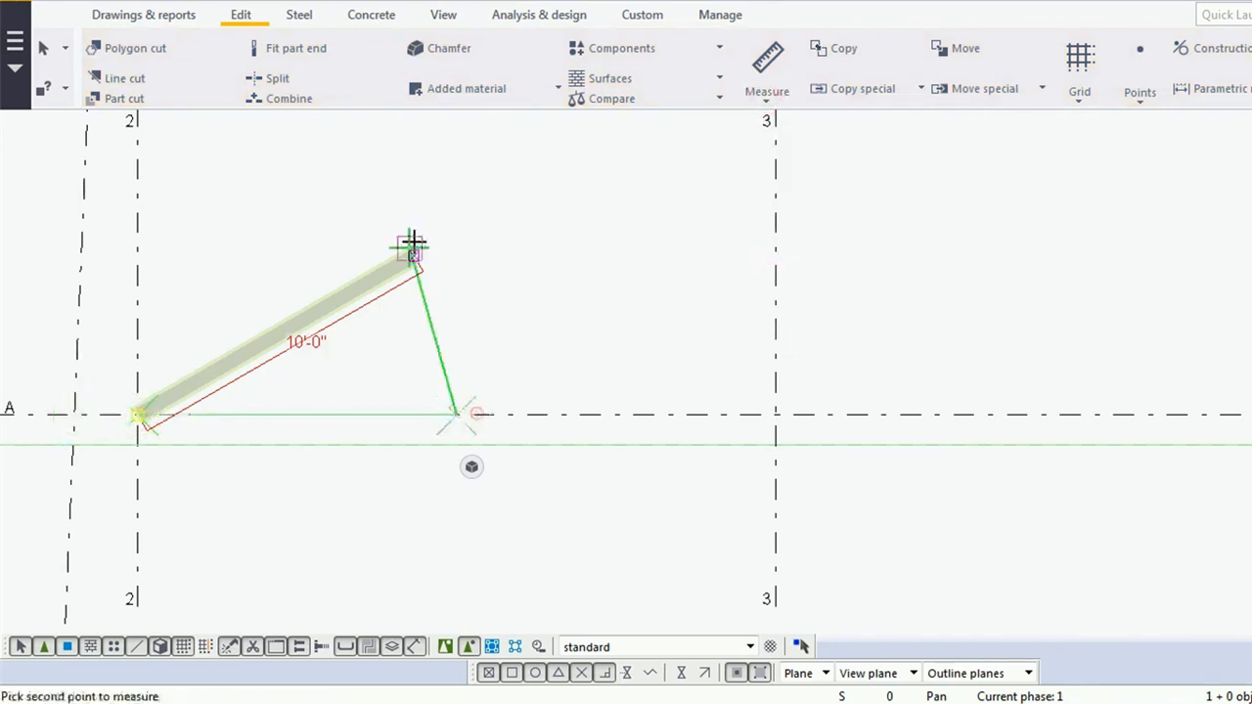
pyautogui.click(414, 252)
pyautogui.rightClick(511, 252)
pyautogui.click(538, 265)
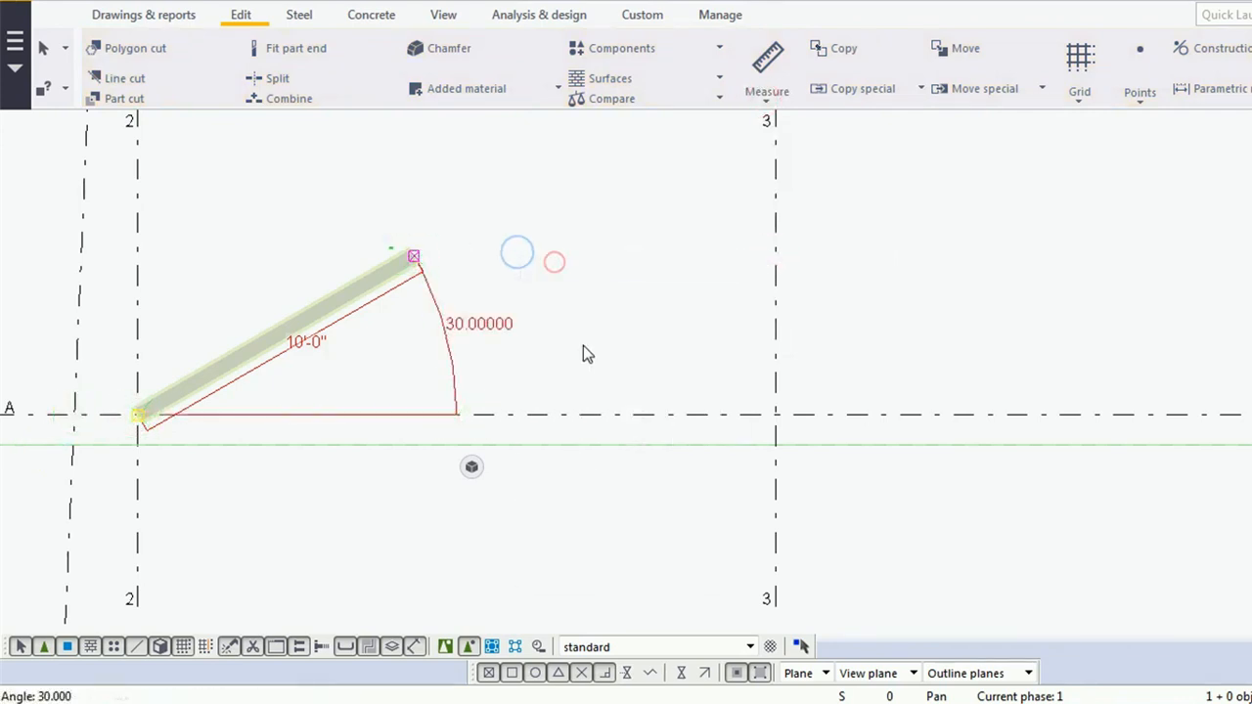
pyautogui.rightClick(568, 305)
pyautogui.click(620, 313)
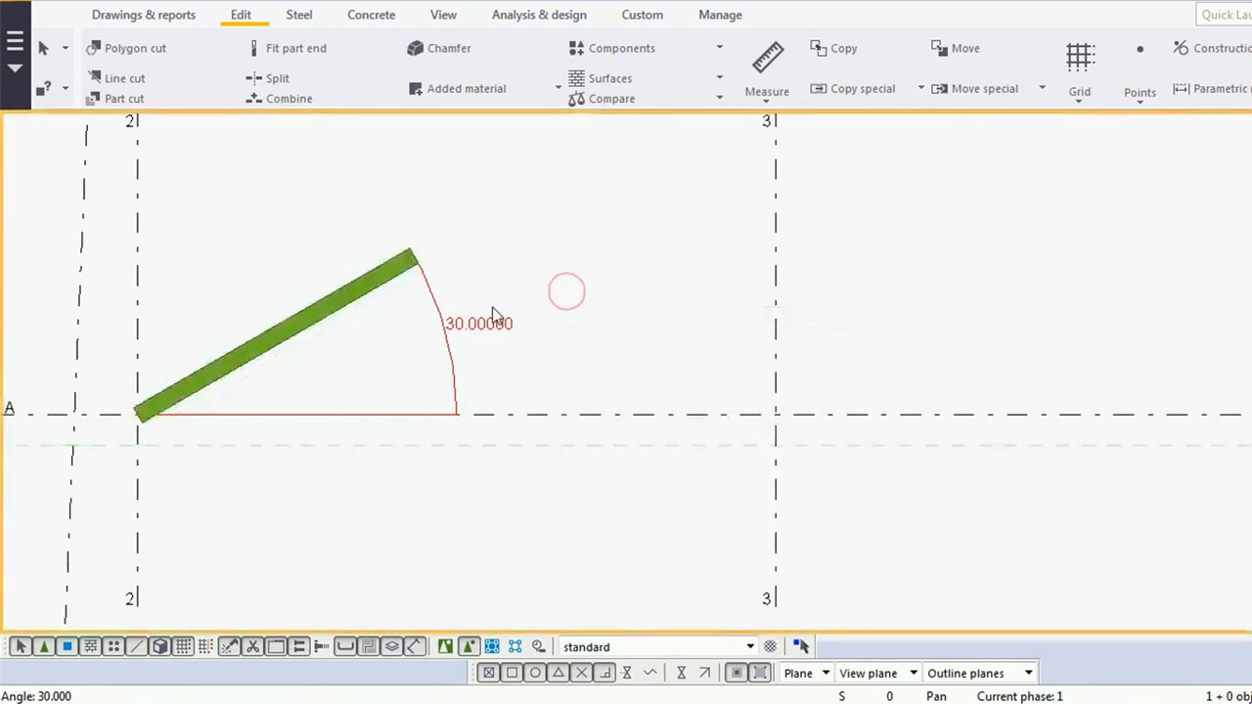
# Inspect the rotated beam from an orbited 3D viewpoint, then return the view to plane mode.
pyautogui.click(389, 296)
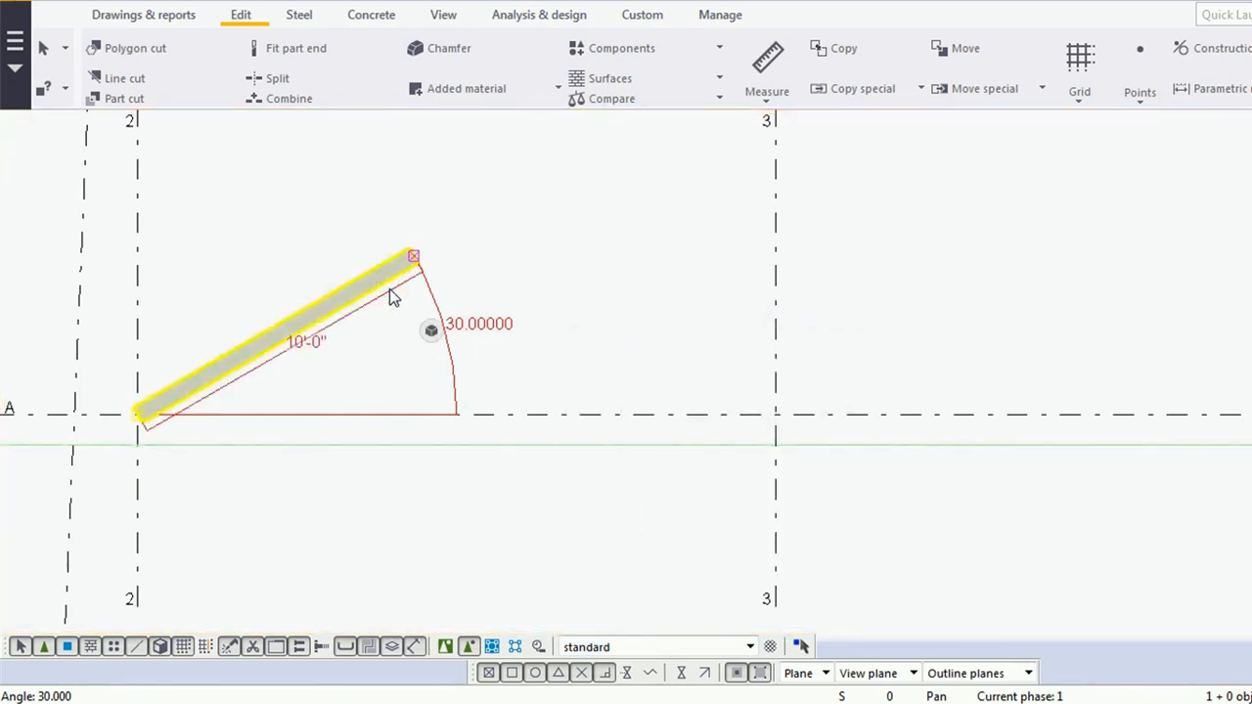
pyautogui.scroll(-5, 818, 411)
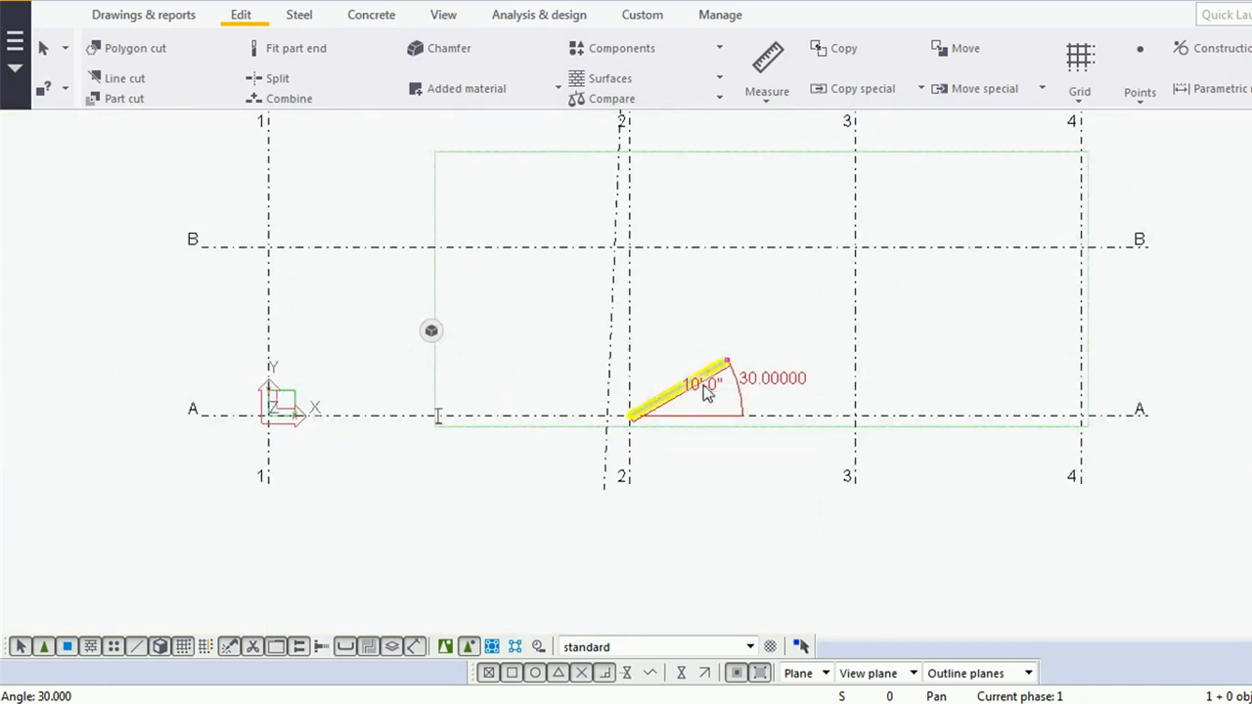
pyautogui.rightClick(498, 307)
pyautogui.click(552, 201)
pyautogui.moveTo(708, 408); pyautogui.dragTo(696, 447, button='middle')
pyautogui.rightClick(663, 186)
pyautogui.click(725, 195)
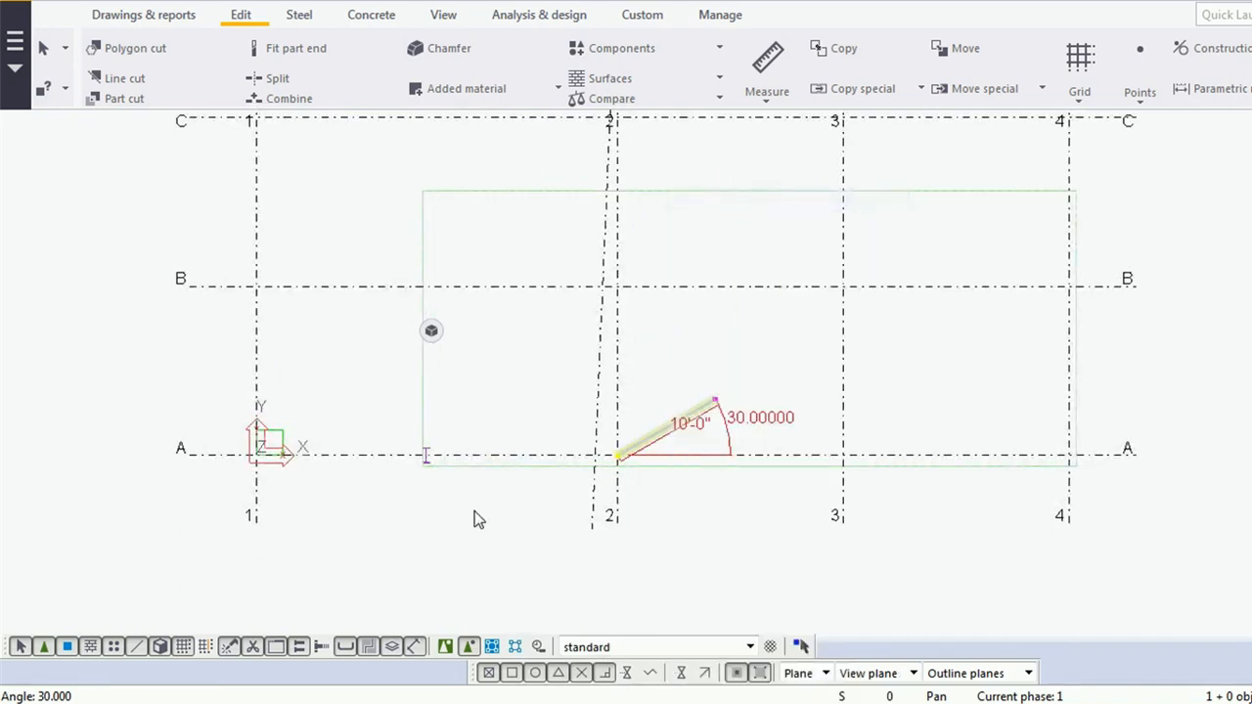
pyautogui.press('v')
pyautogui.click(389, 408)
pyautogui.keyDown('ctrl'); pyautogui.moveTo(305, 570); pyautogui.dragTo(393, 385, button='middle'); pyautogui.keyUp('ctrl')
pyautogui.rightClick(682, 284)
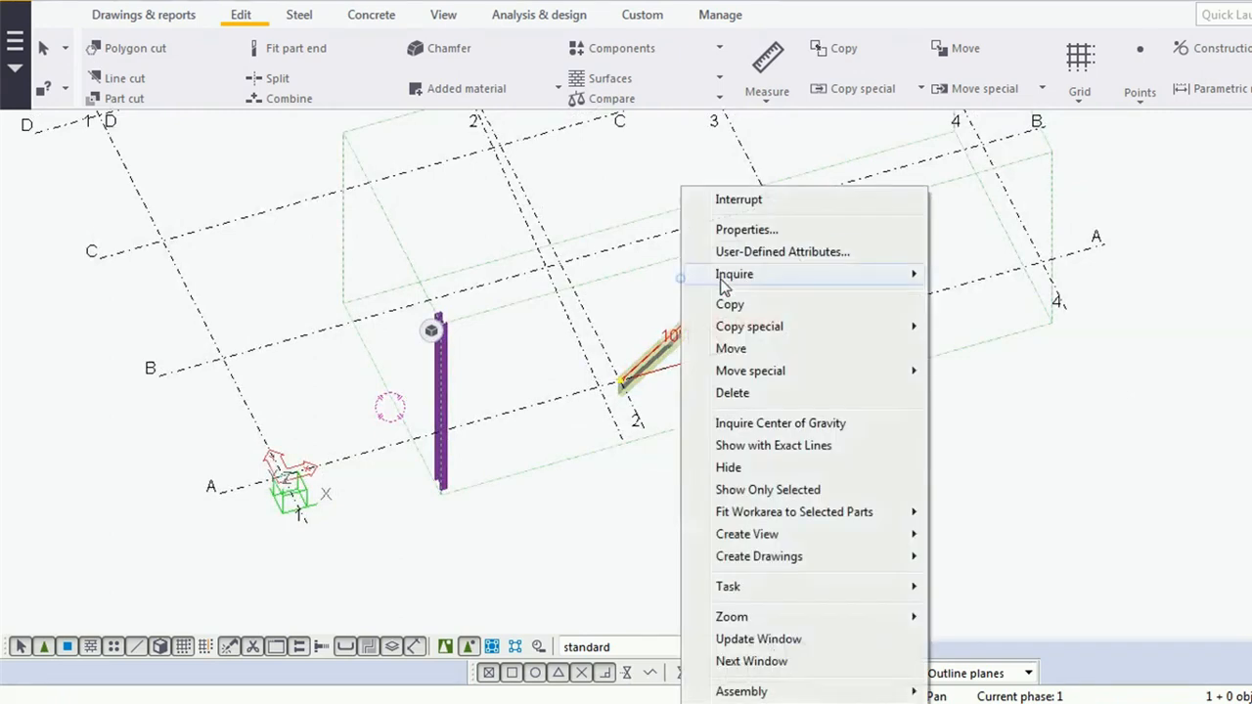
pyautogui.click(742, 202)
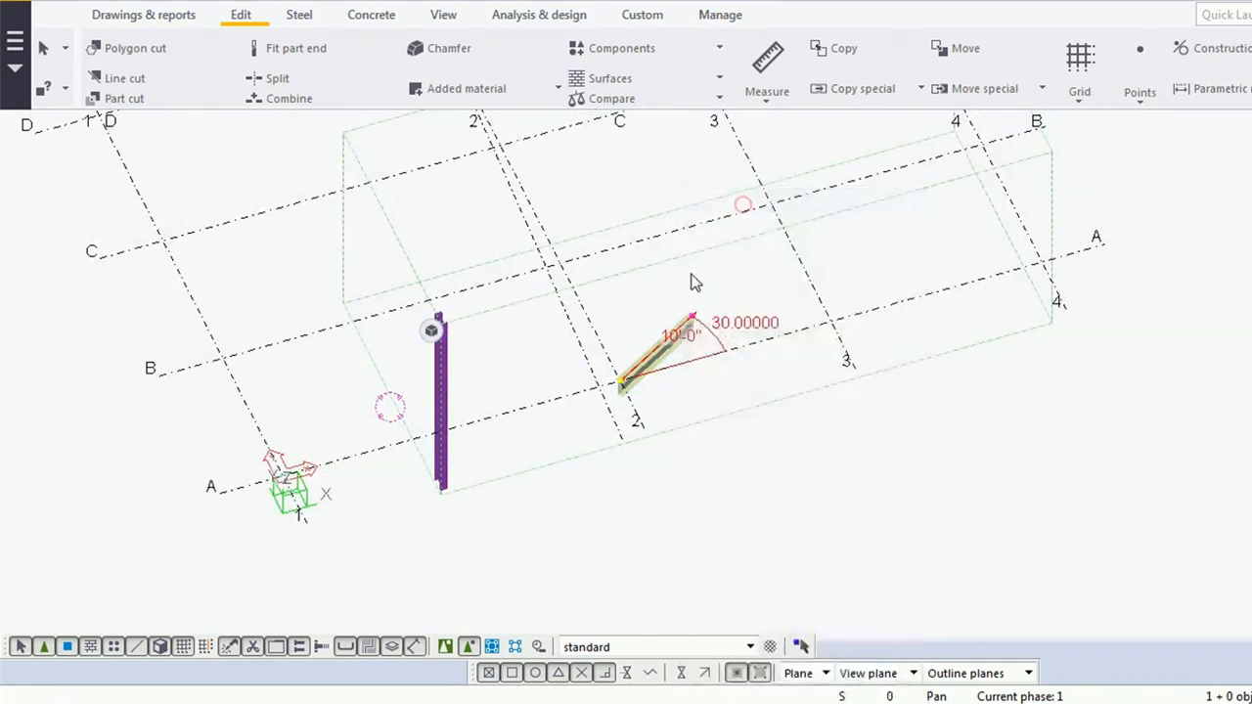
pyautogui.hotkey('ctrl', 'p')
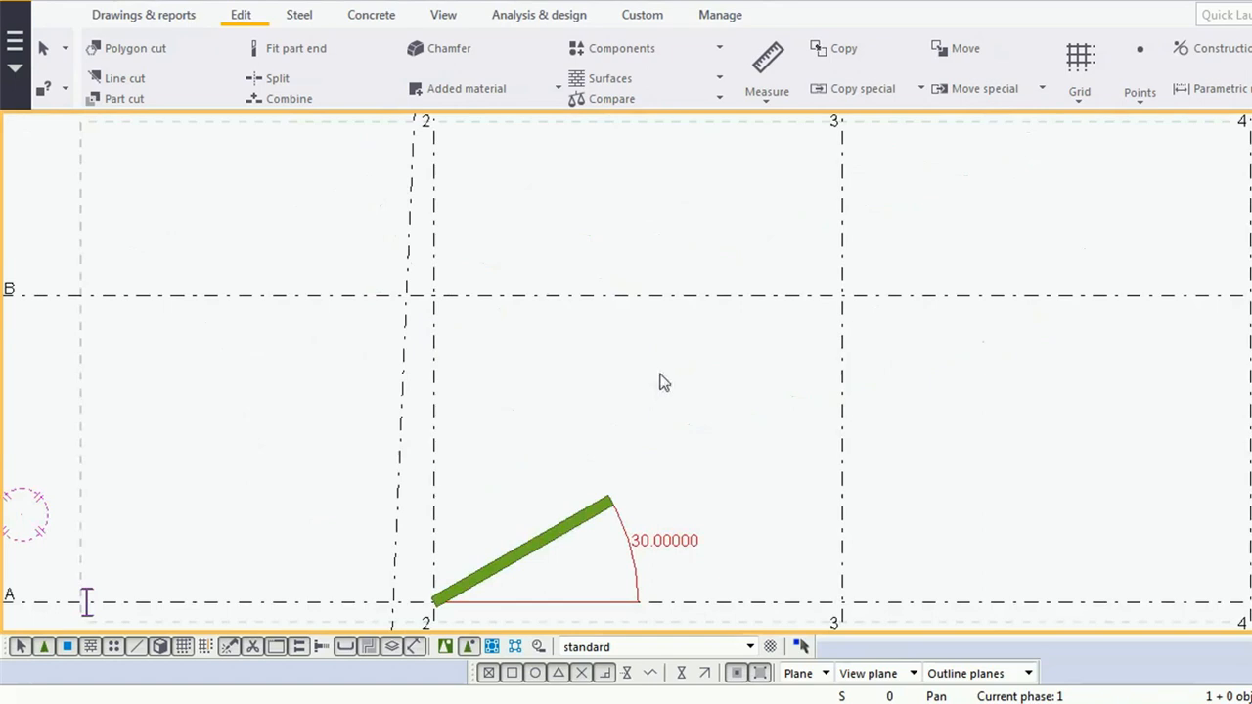
# Undo the beam rotation and clear the temporary angle measurement from the plan view.
pyautogui.scroll(-4, 666, 390)
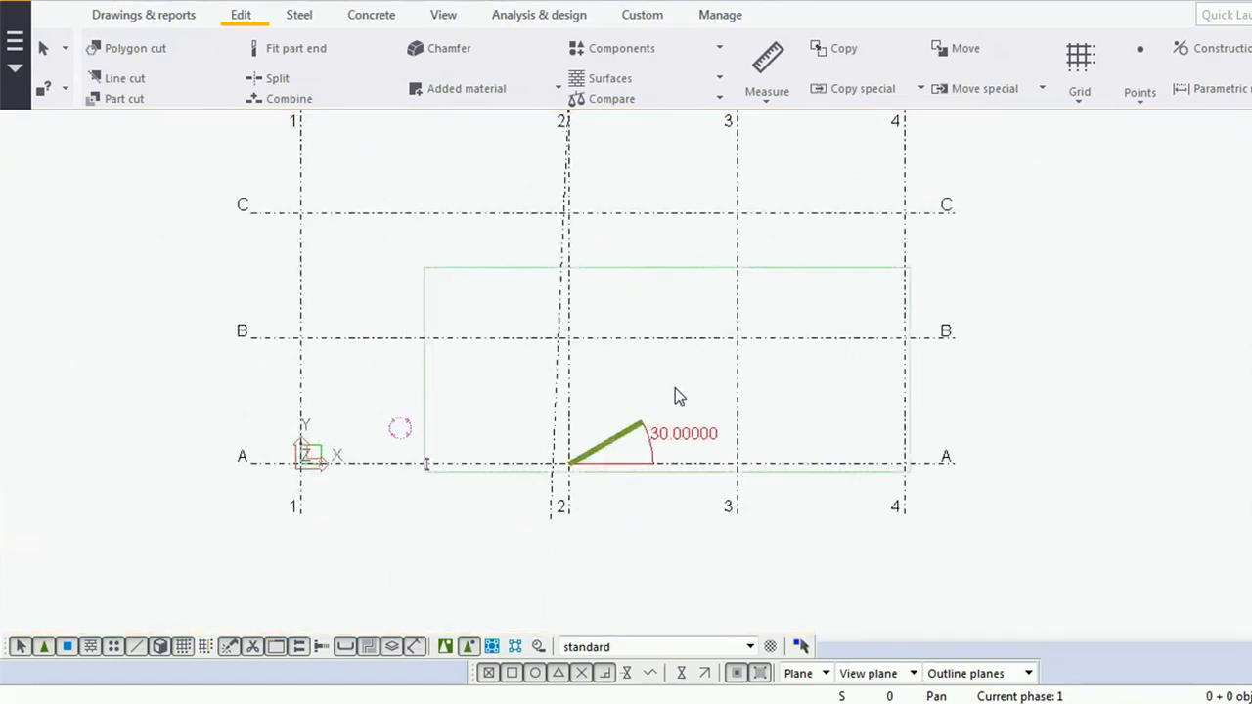
pyautogui.click(661, 382)
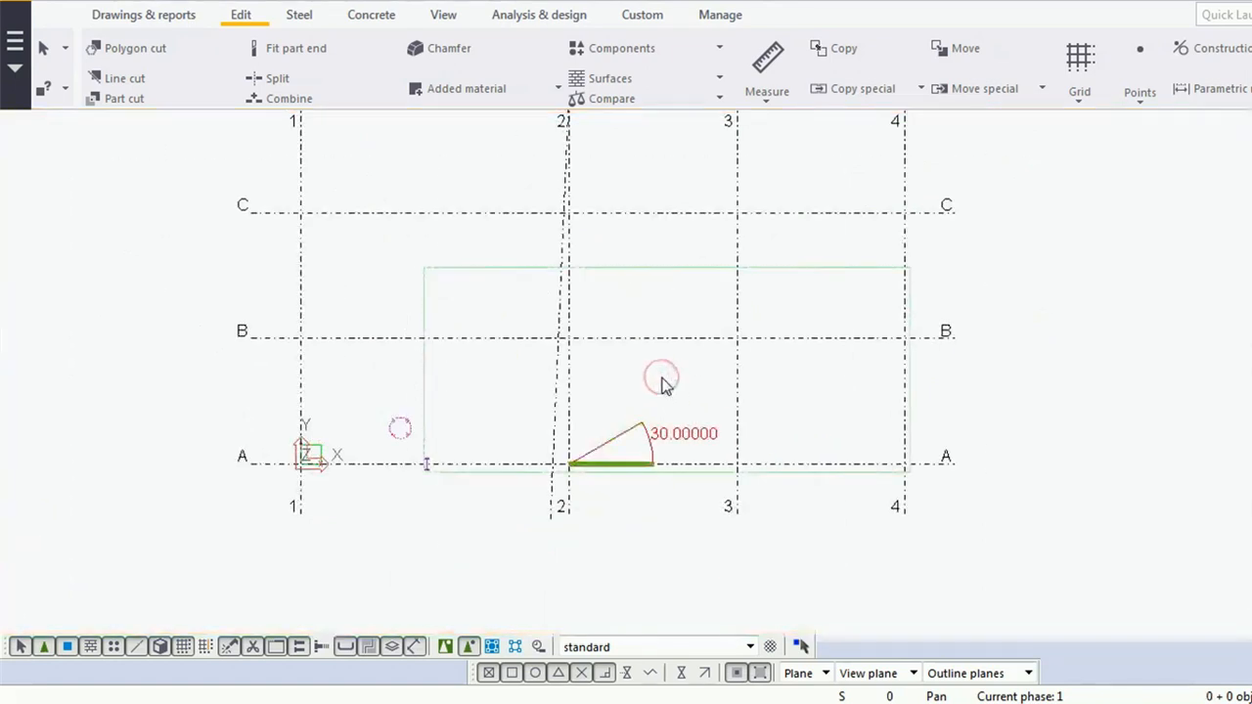
pyautogui.rightClick(661, 384)
pyautogui.click(724, 475)
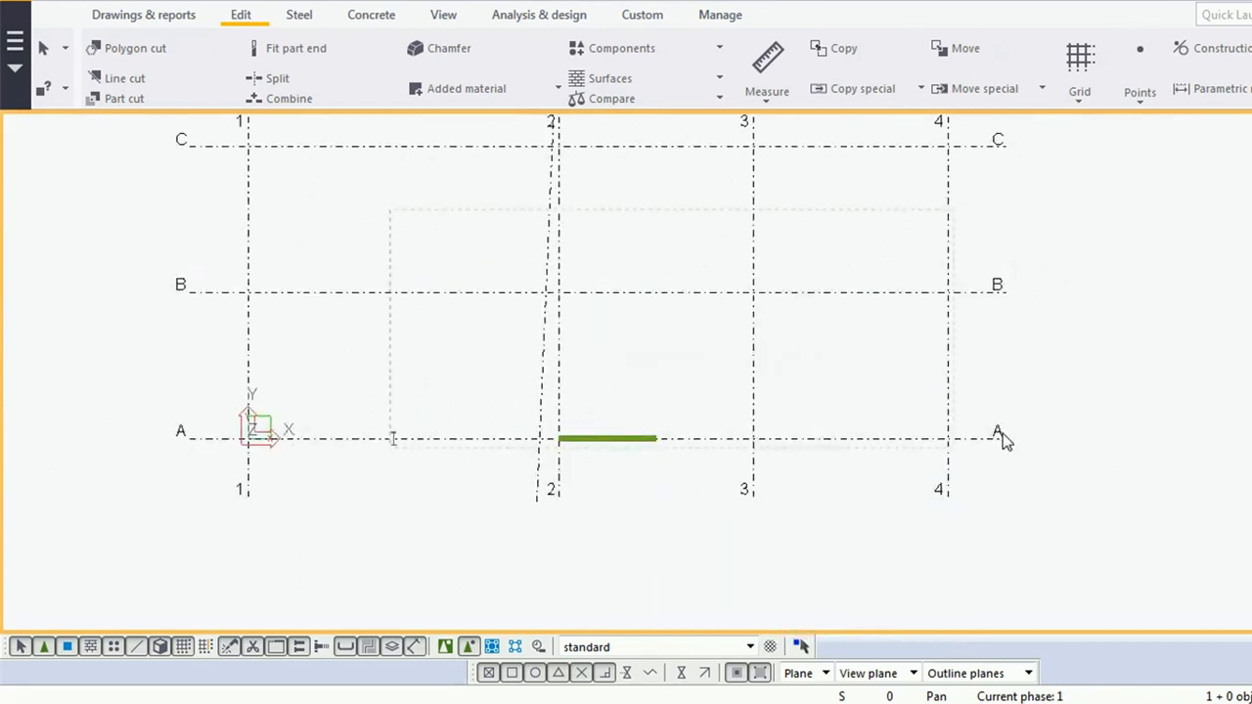
# Switch to the elevation view and clear the leftover angle measurement beside grid line 3.
pyautogui.hotkey('ctrl', 'Tab')
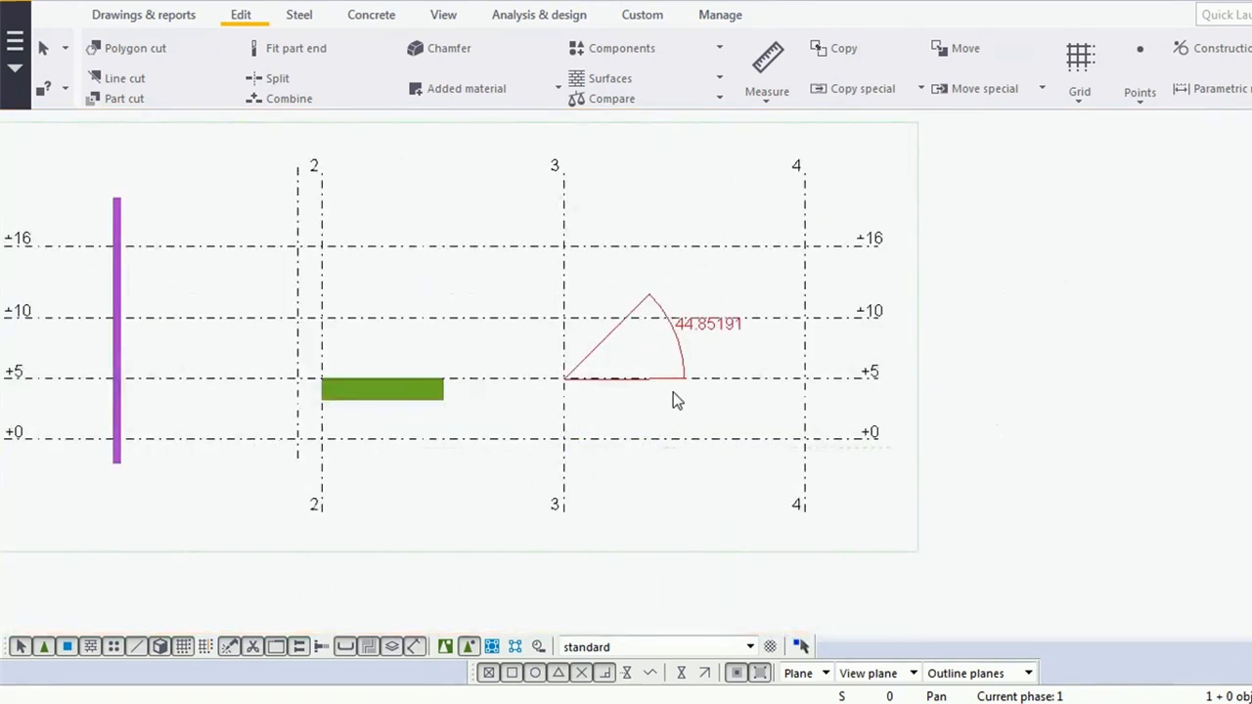
pyautogui.scroll(1, 634, 334)
pyautogui.rightClick(634, 335)
pyautogui.click(706, 453)
# Select the 10'-0" beam at level +5 in the elevation view and dismiss its contextual toolbar.
pyautogui.moveTo(315, 486); pyautogui.dragTo(466, 467, button='middle')
pyautogui.click(466, 386)
pyautogui.scroll(-1, 467, 385)
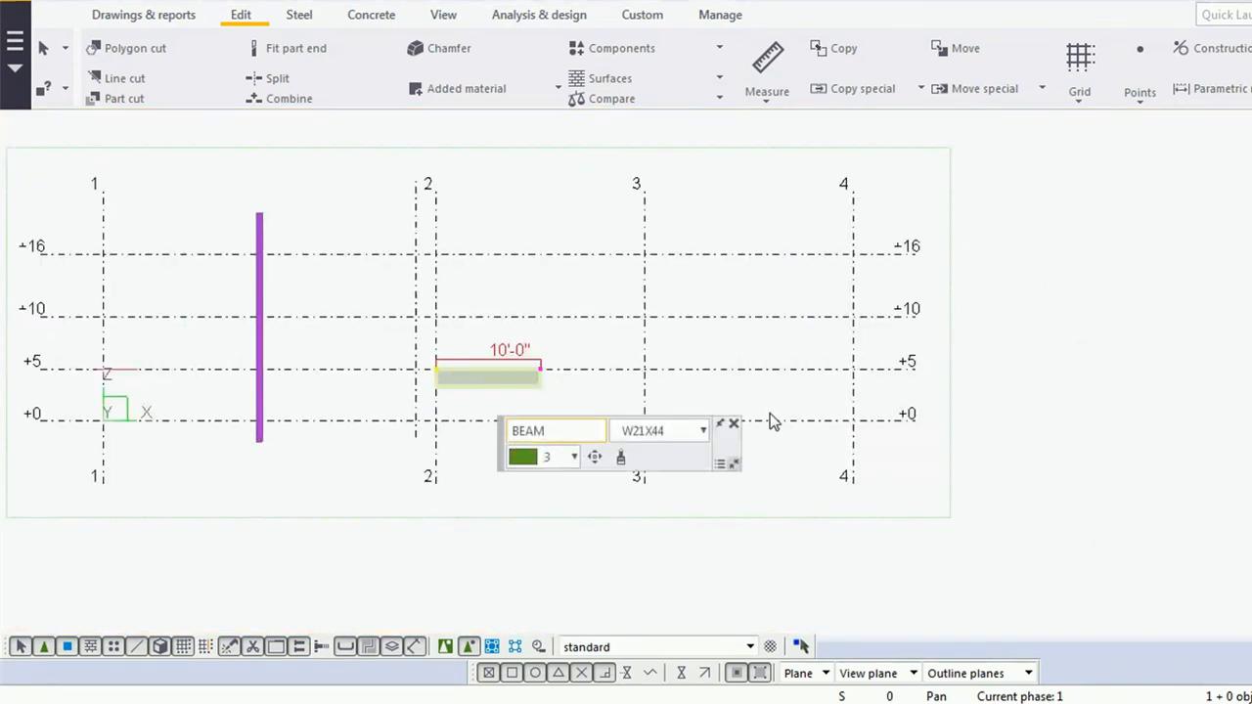
pyautogui.click(733, 426)
pyautogui.scroll(4, 545, 411)
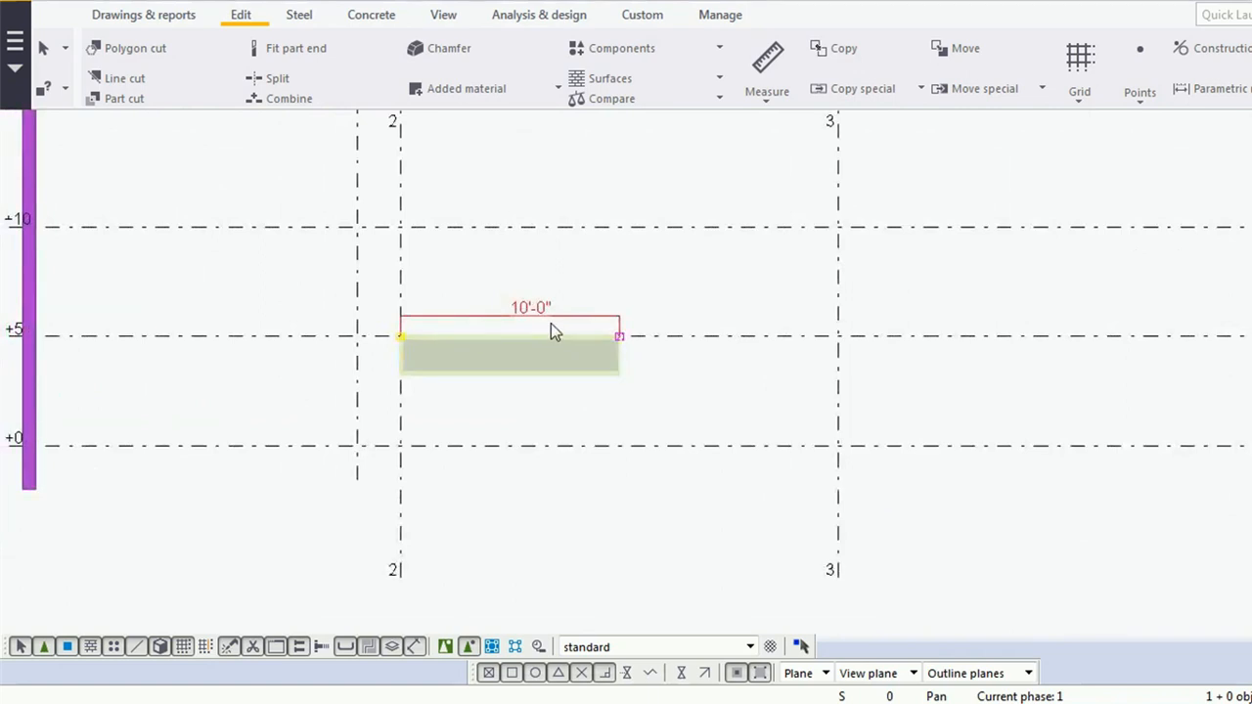
pyautogui.scroll(-3, 561, 328)
pyautogui.moveTo(584, 347); pyautogui.dragTo(614, 410, button='middle')
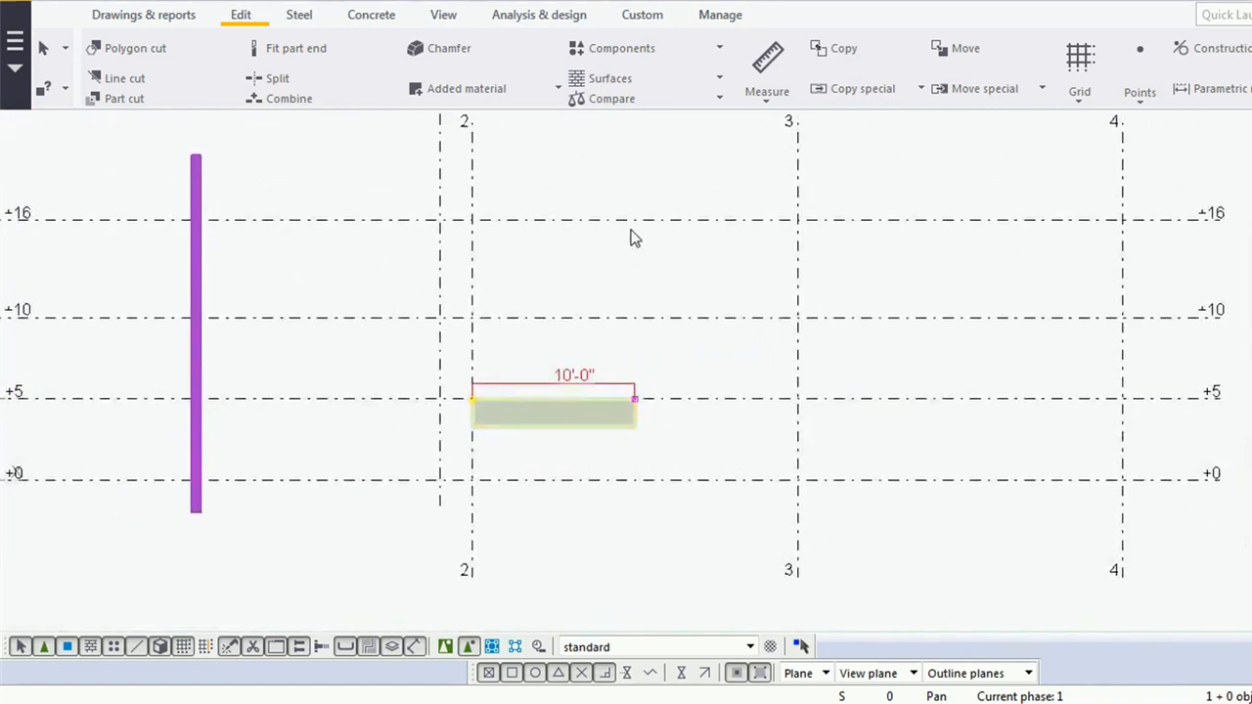
# Set the work plane parallel to the elevation view plane and end the command.
pyautogui.click(441, 17)
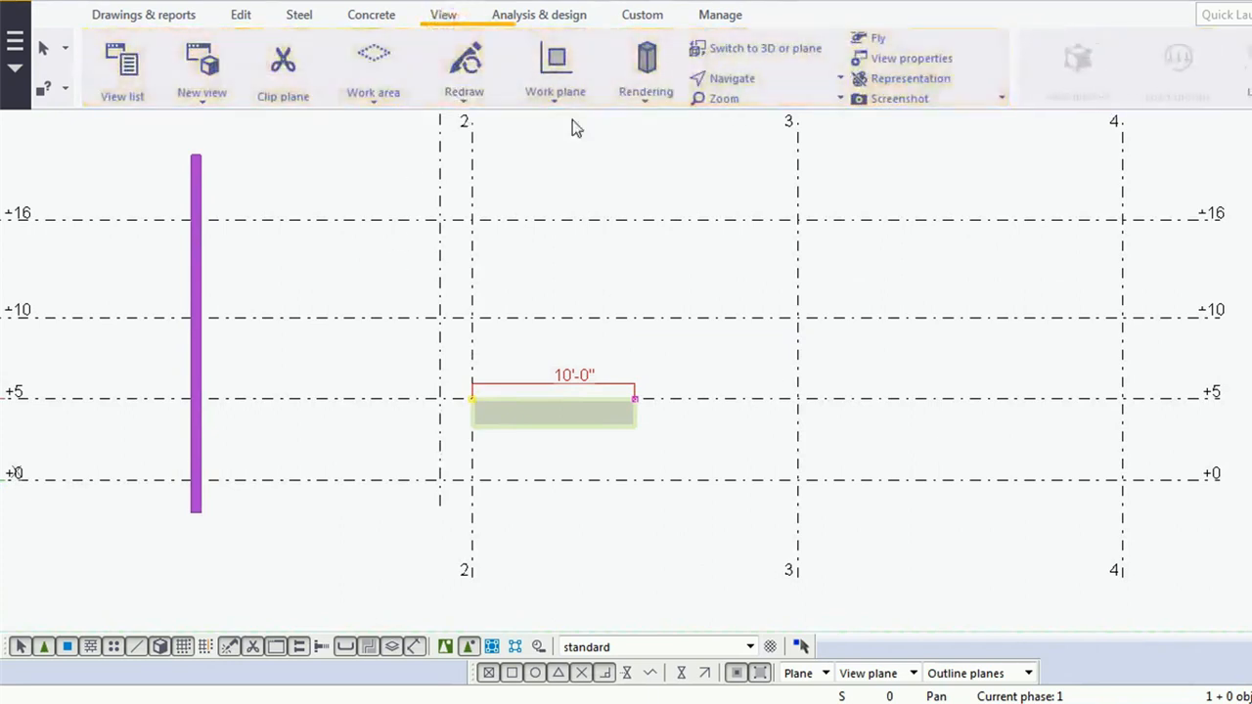
pyautogui.click(558, 97)
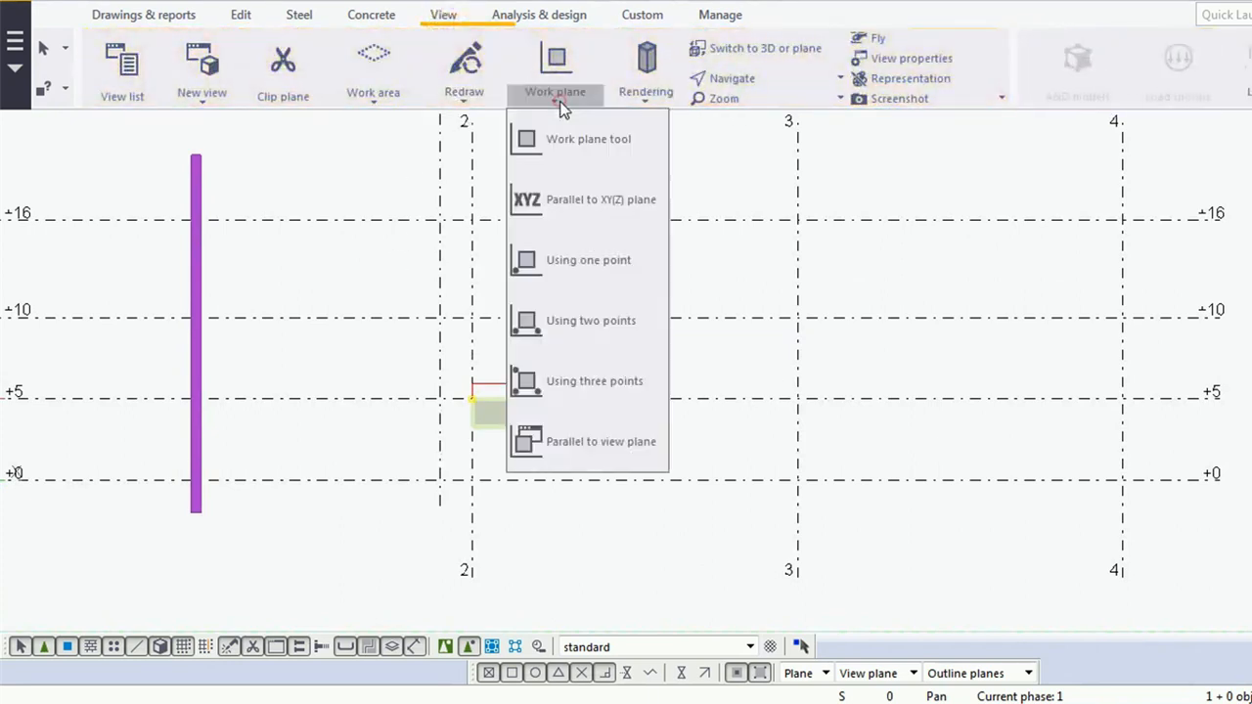
pyautogui.click(574, 445)
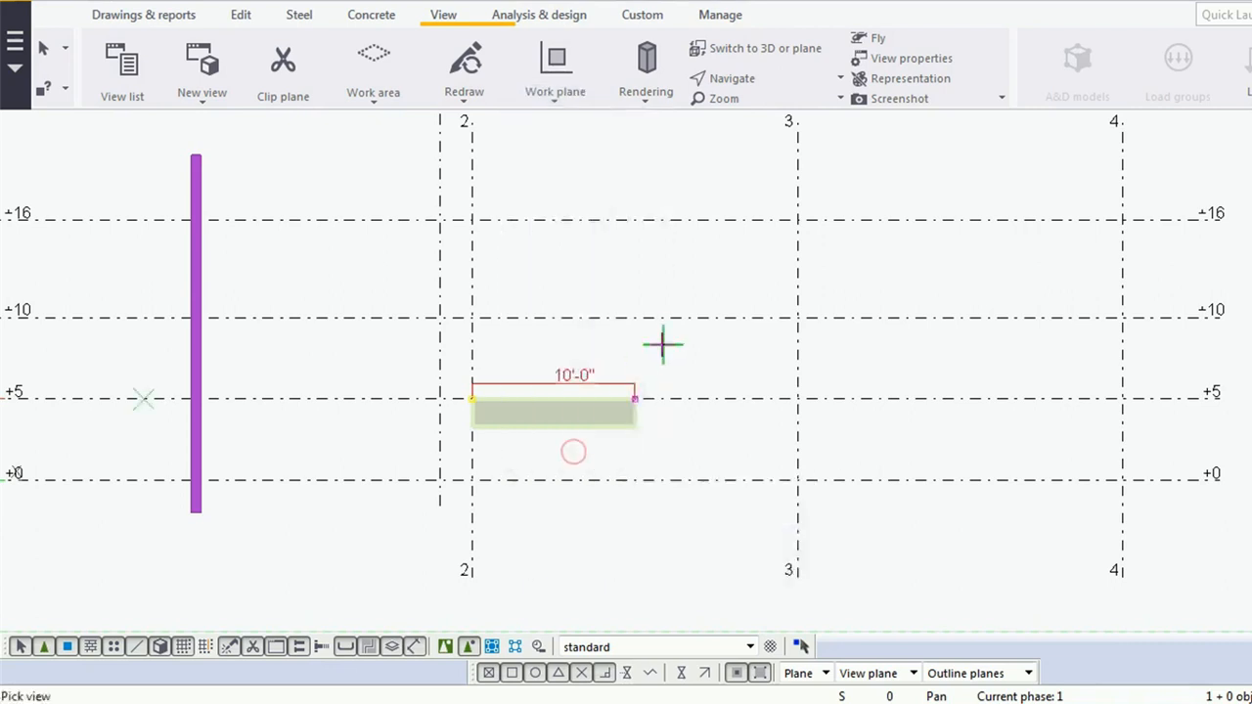
pyautogui.click(595, 254)
pyautogui.rightClick(630, 264)
pyautogui.click(700, 202)
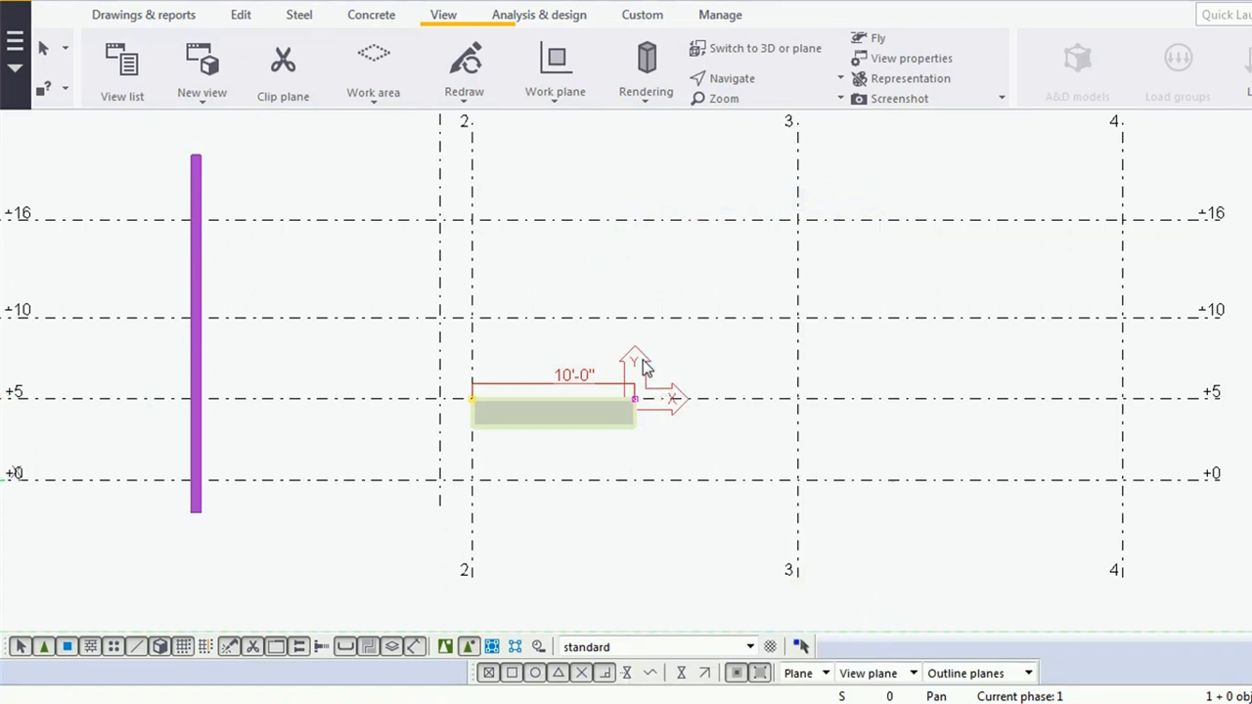
# Rotate the selected beam 45 degrees around Z about its end at grid line 2, level +5, using Move special Rotate.
pyautogui.moveTo(620, 435); pyautogui.dragTo(548, 467, button='middle')
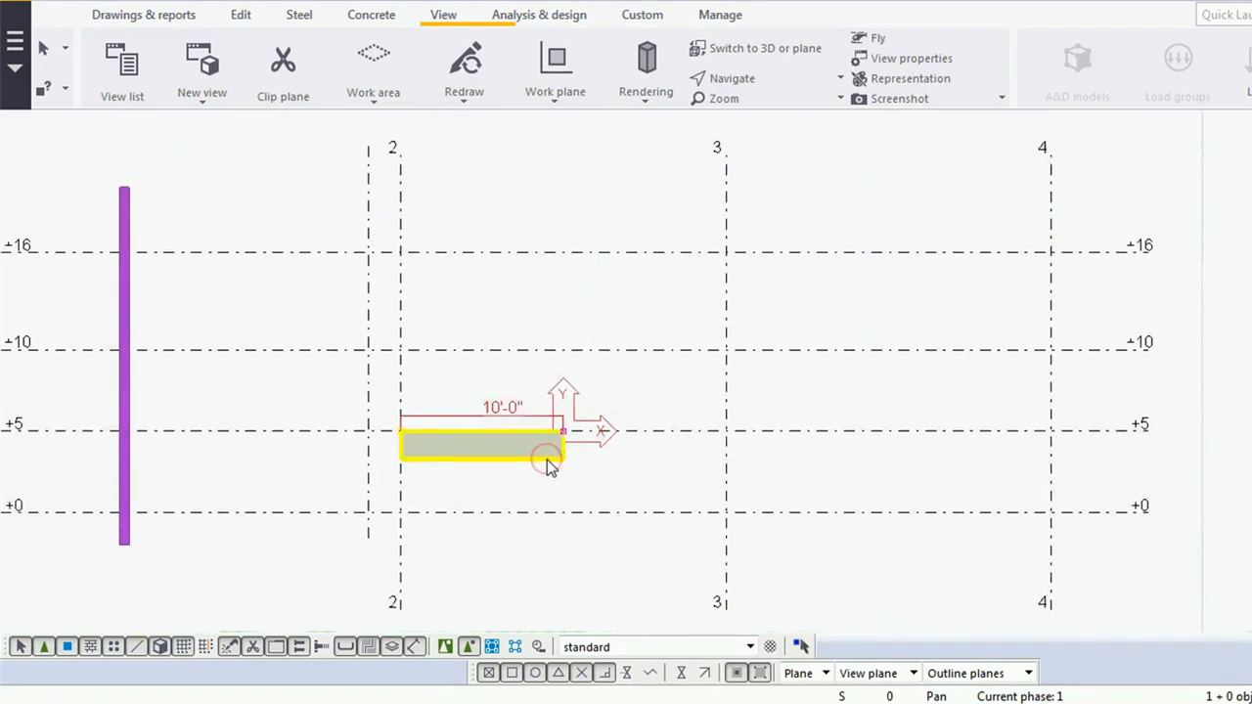
pyautogui.rightClick(547, 460)
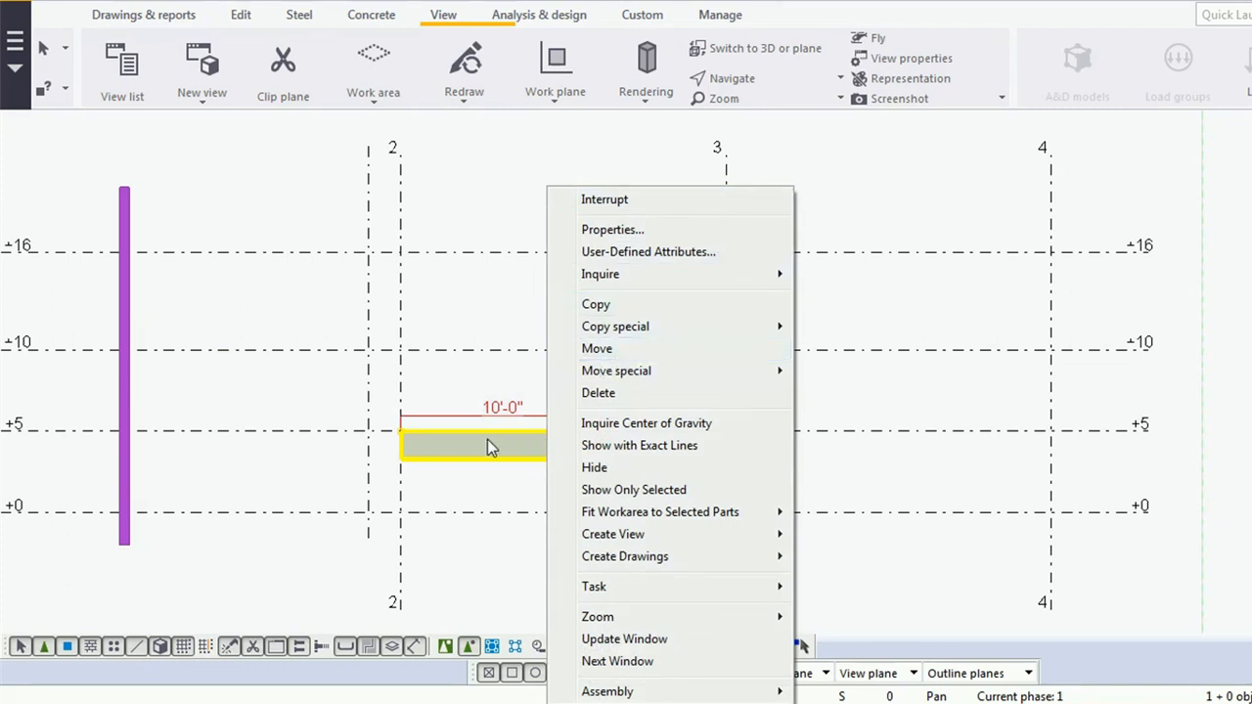
pyautogui.moveTo(617, 377)
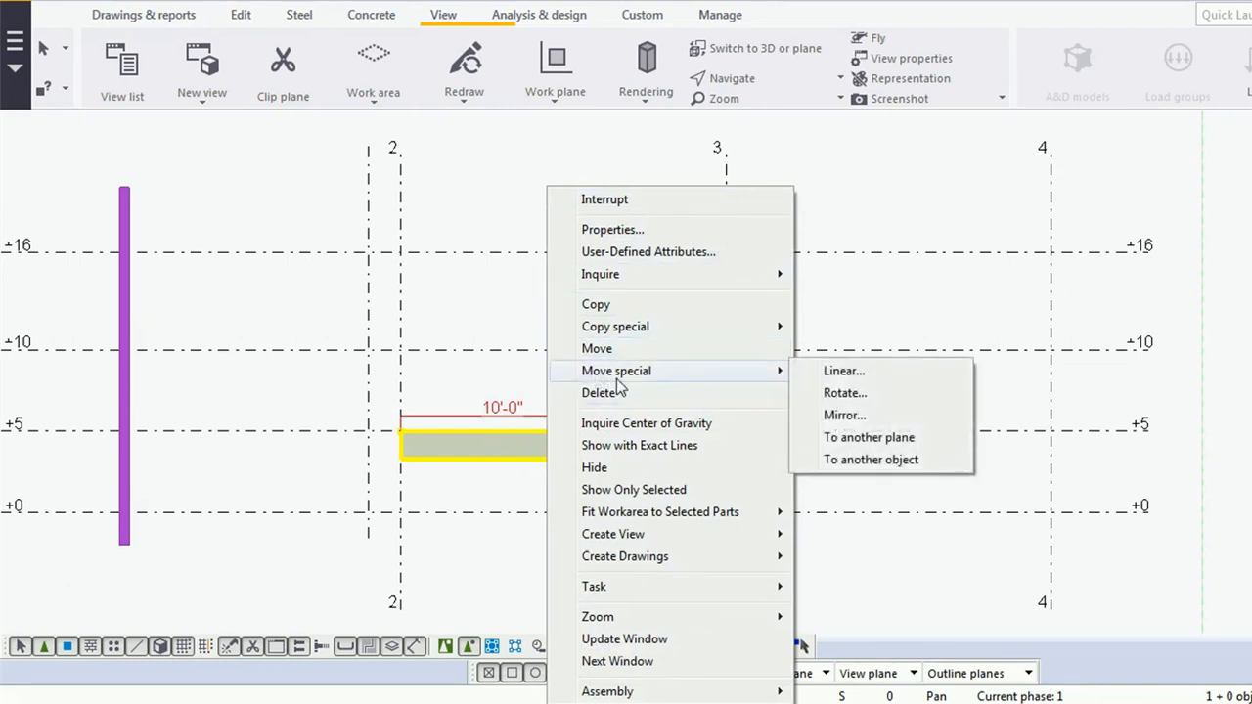
pyautogui.click(841, 392)
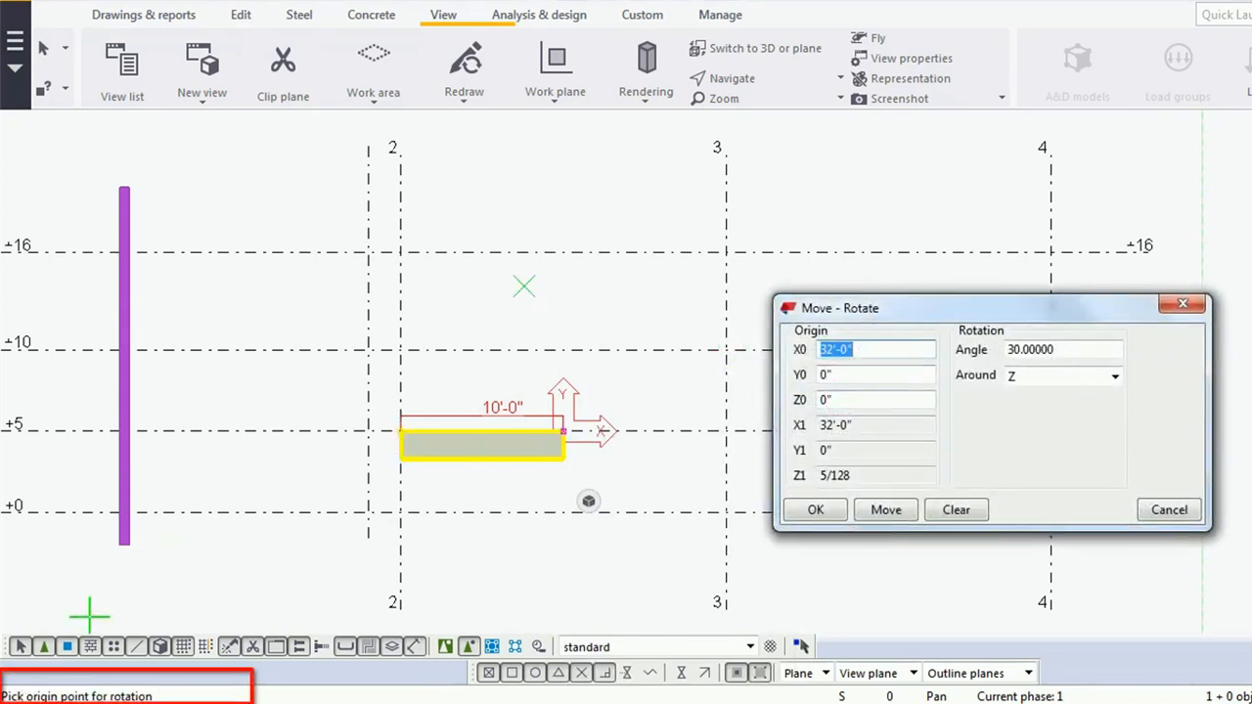
pyautogui.click(398, 429)
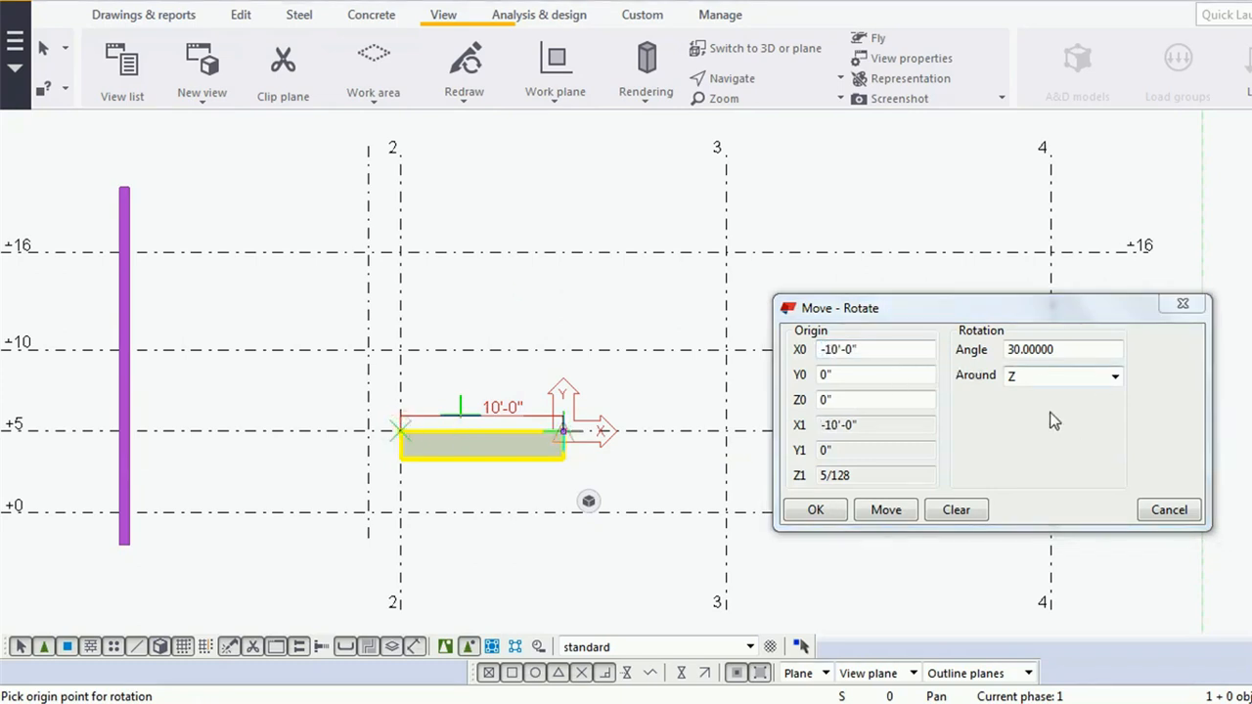
pyautogui.doubleClick(1064, 350)
pyautogui.write('45')
pyautogui.click(886, 510)
pyautogui.rightClick(550, 240)
pyautogui.click(525, 212)
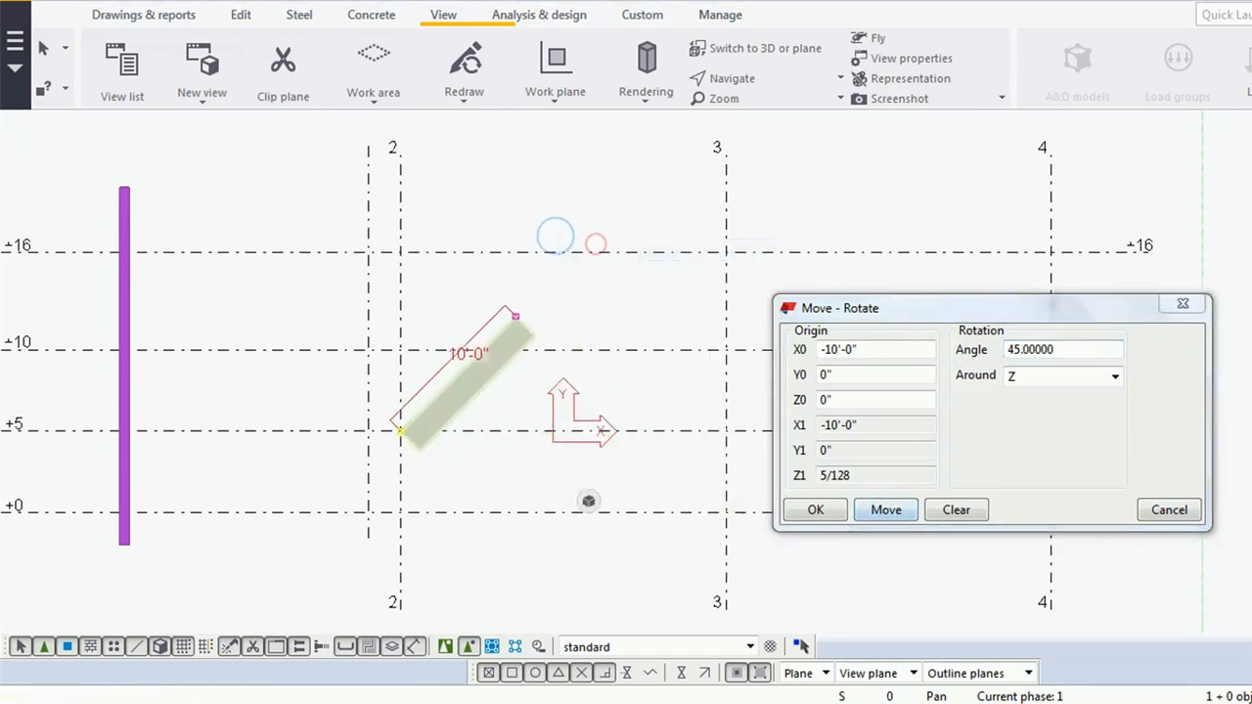
# Measure the angle between level +5 and the rotated beam in the elevation view, and close the Move - Rotate dialog.
pyautogui.click(241, 14)
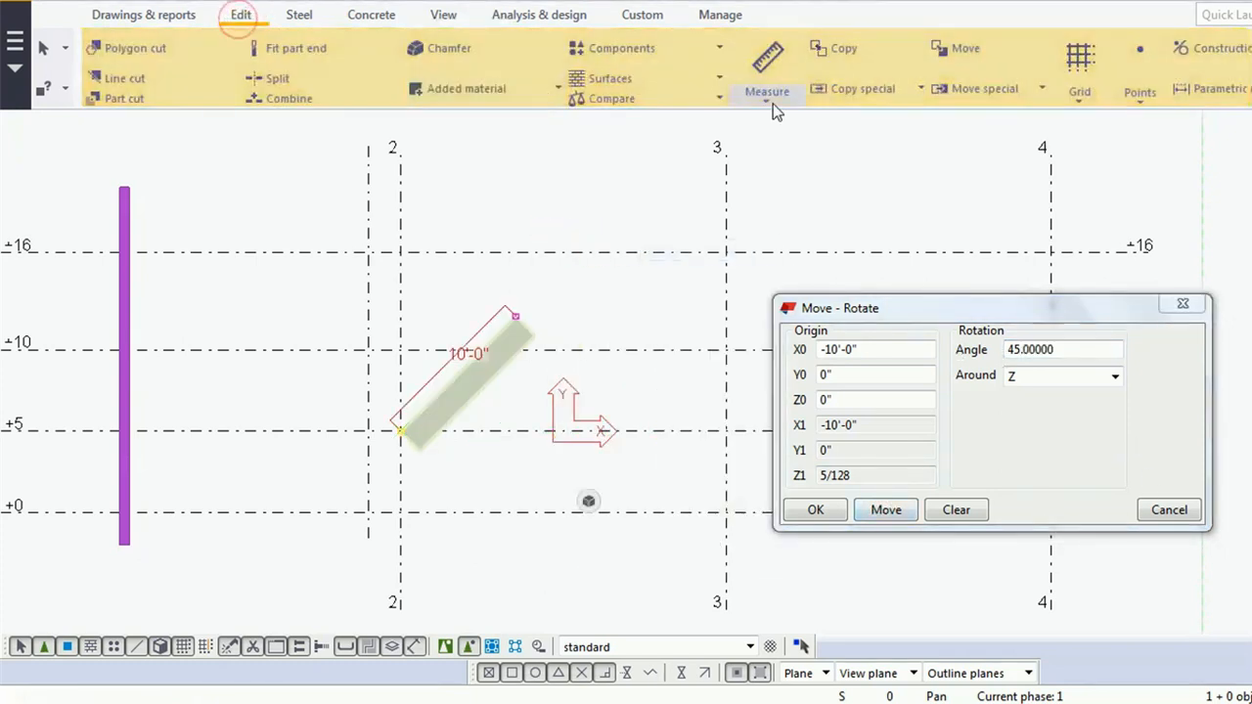
pyautogui.click(773, 104)
pyautogui.click(756, 246)
pyautogui.click(400, 431)
pyautogui.click(725, 431)
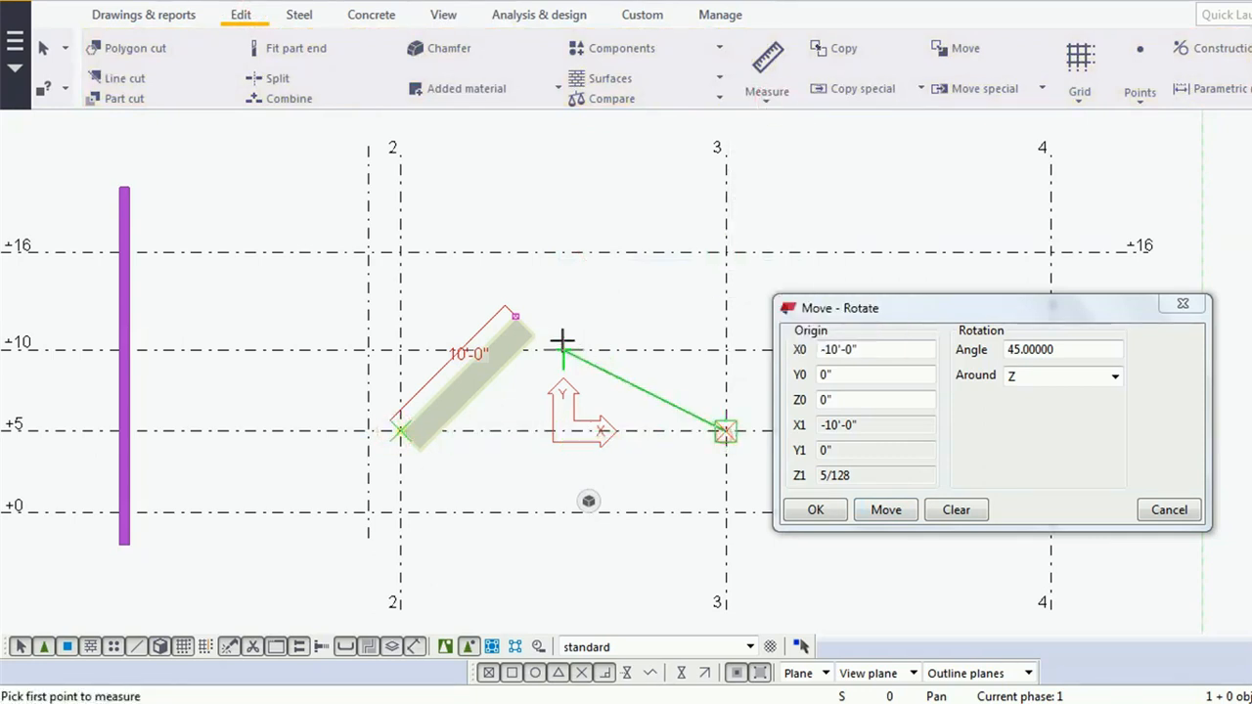
pyautogui.click(517, 315)
pyautogui.rightClick(593, 262)
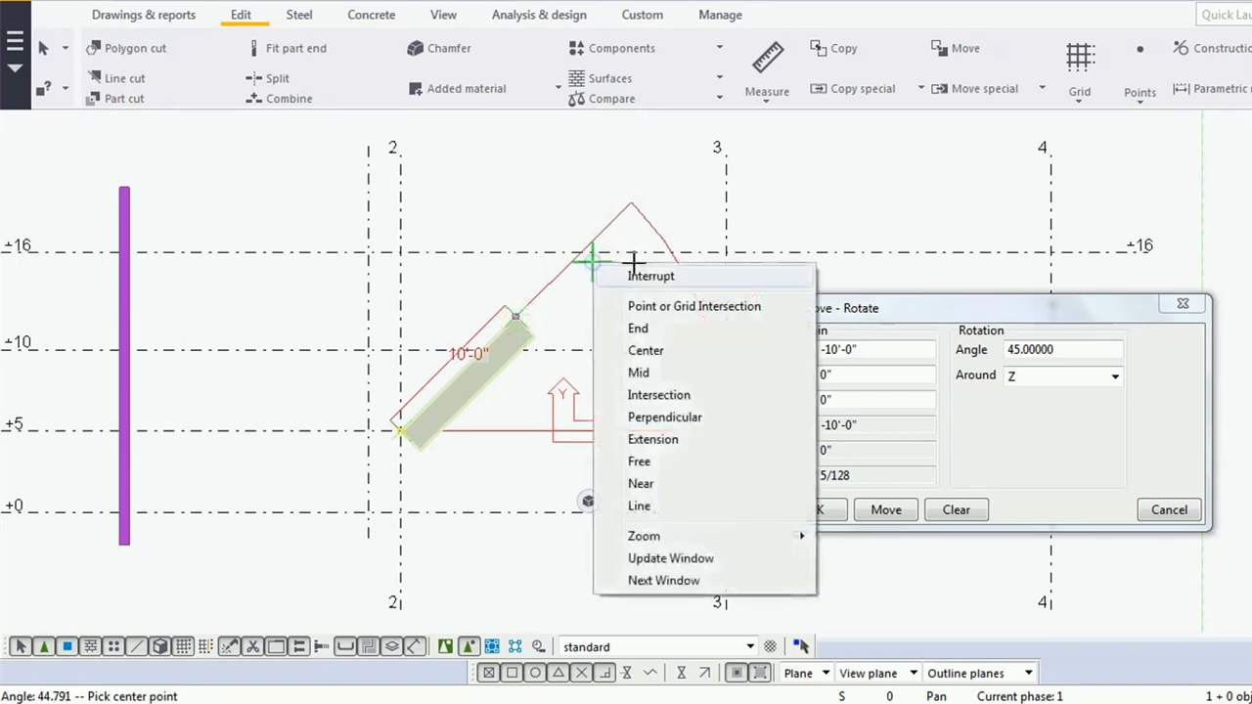
pyautogui.click(645, 276)
pyautogui.moveTo(660, 397); pyautogui.dragTo(631, 392, button='middle')
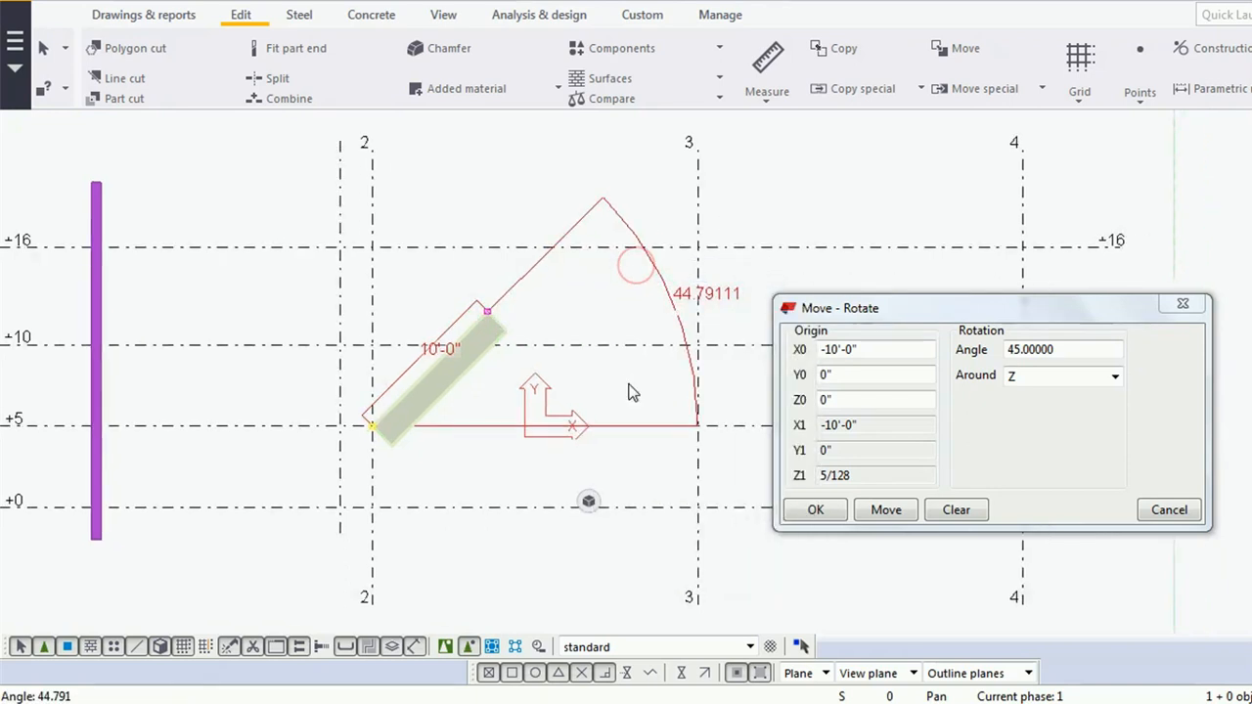
pyautogui.click(1199, 304)
pyautogui.rightClick(833, 194)
pyautogui.click(838, 204)
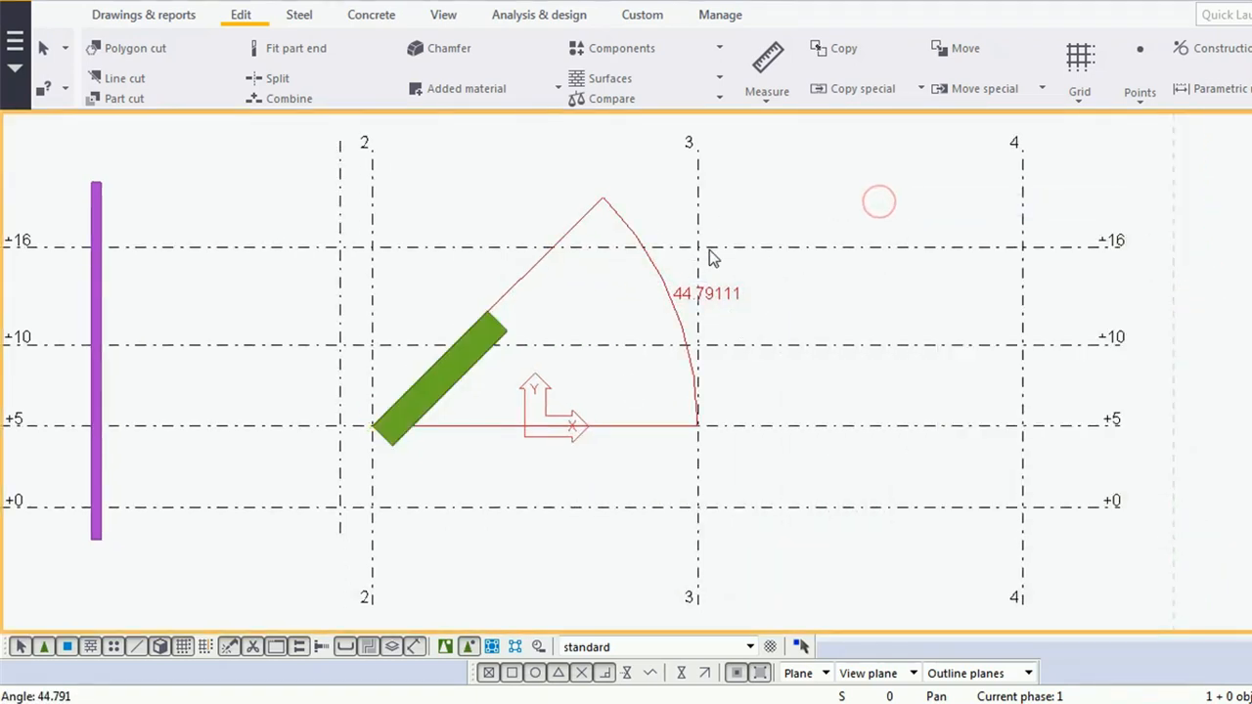
# Switch to the plan view, set the work plane parallel to its view plane, and end the command.
pyautogui.scroll(-3, 748, 294)
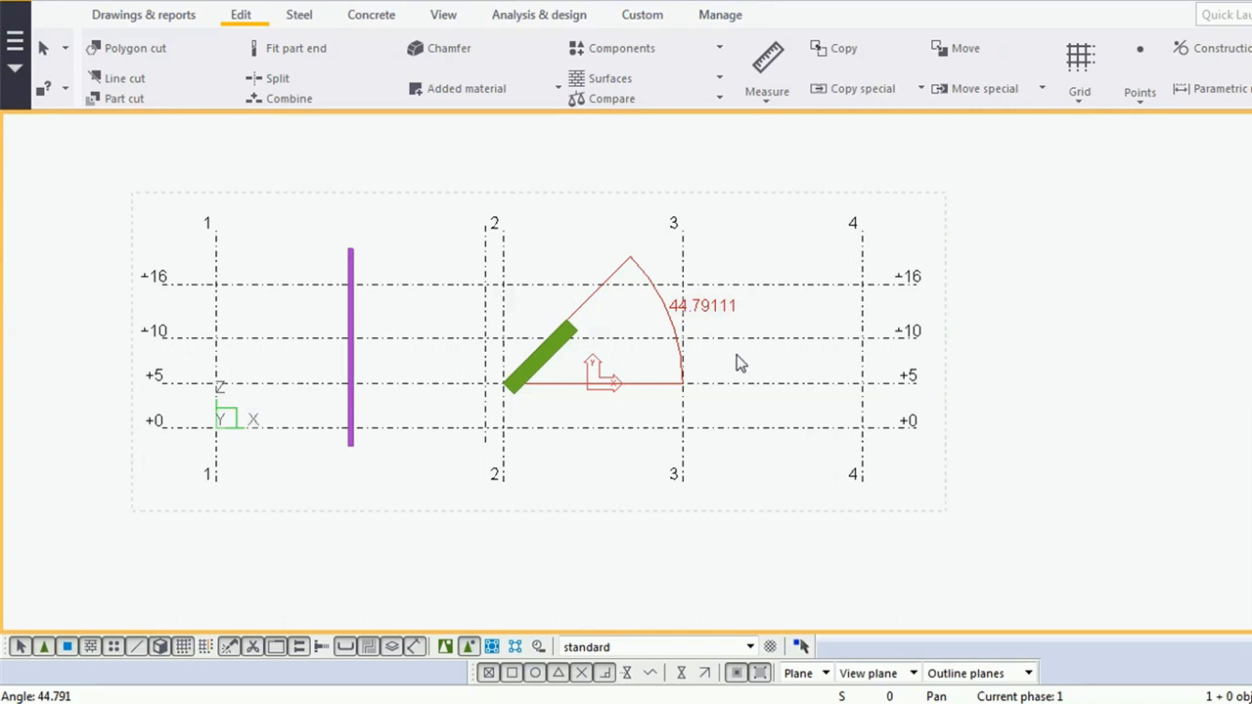
pyautogui.hotkey('ctrl', 'Tab')
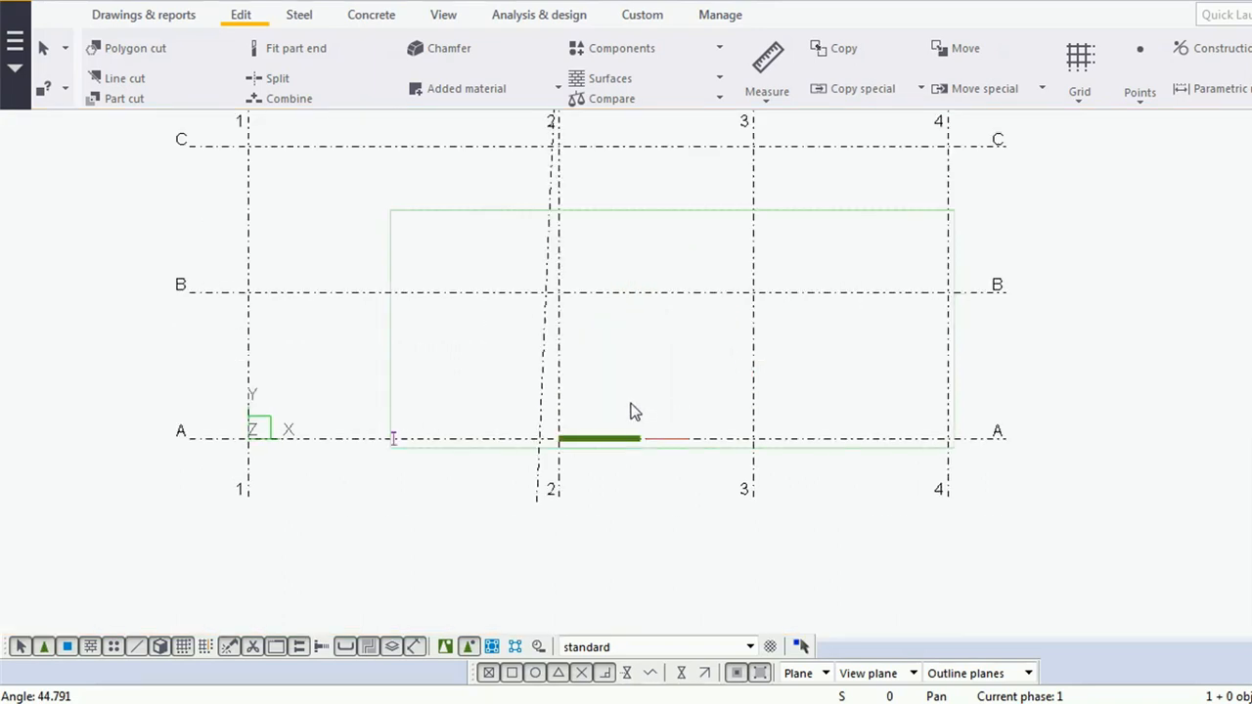
pyautogui.moveTo(631, 411); pyautogui.dragTo(628, 452, button='middle')
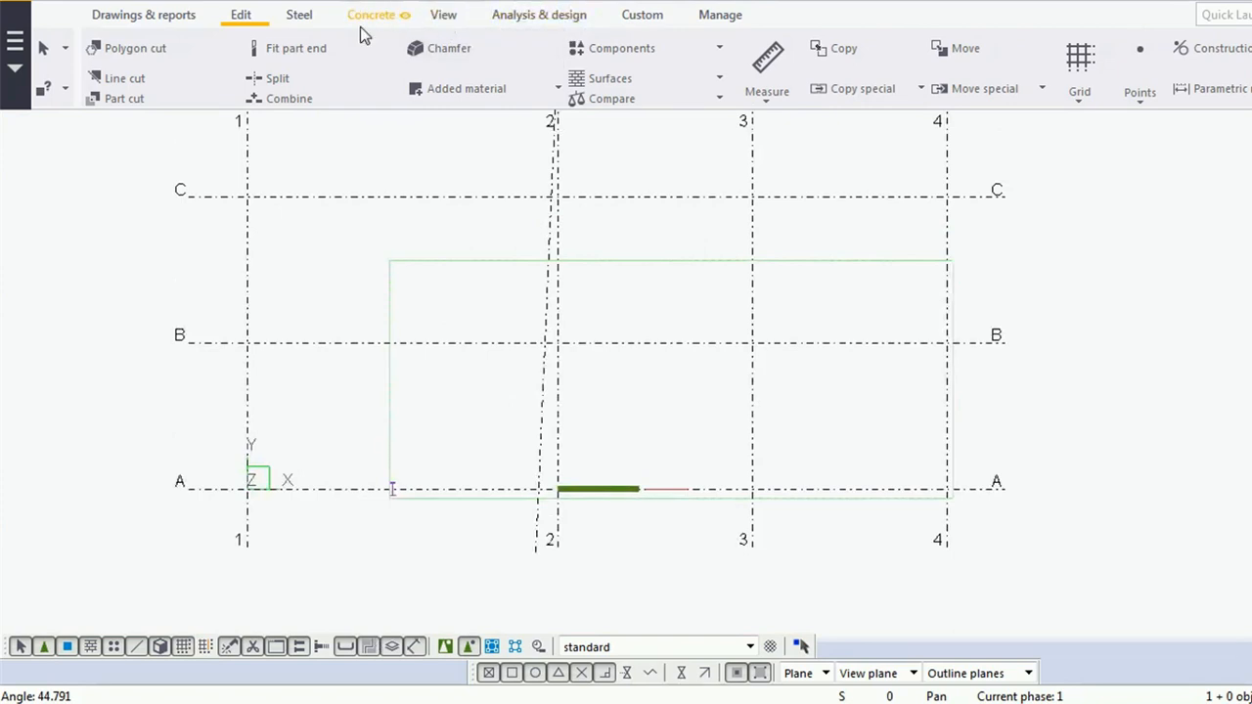
pyautogui.click(448, 20)
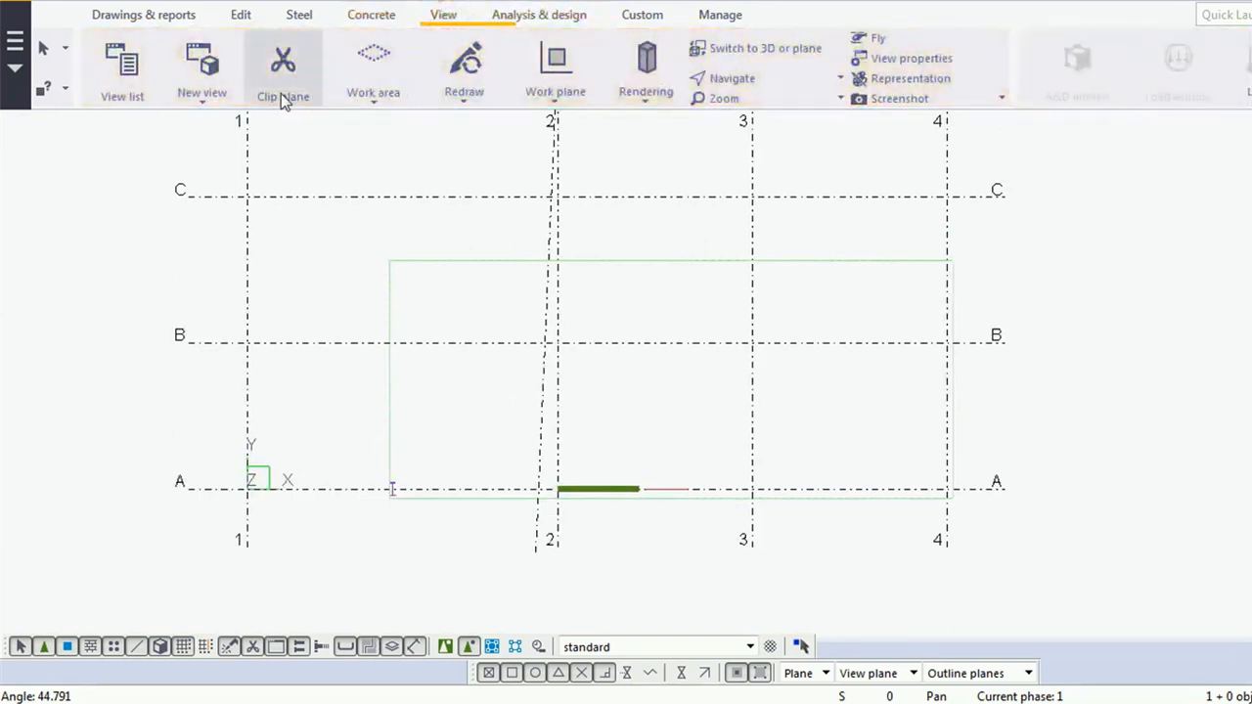
pyautogui.click(203, 93)
pyautogui.click(205, 95)
pyautogui.click(581, 97)
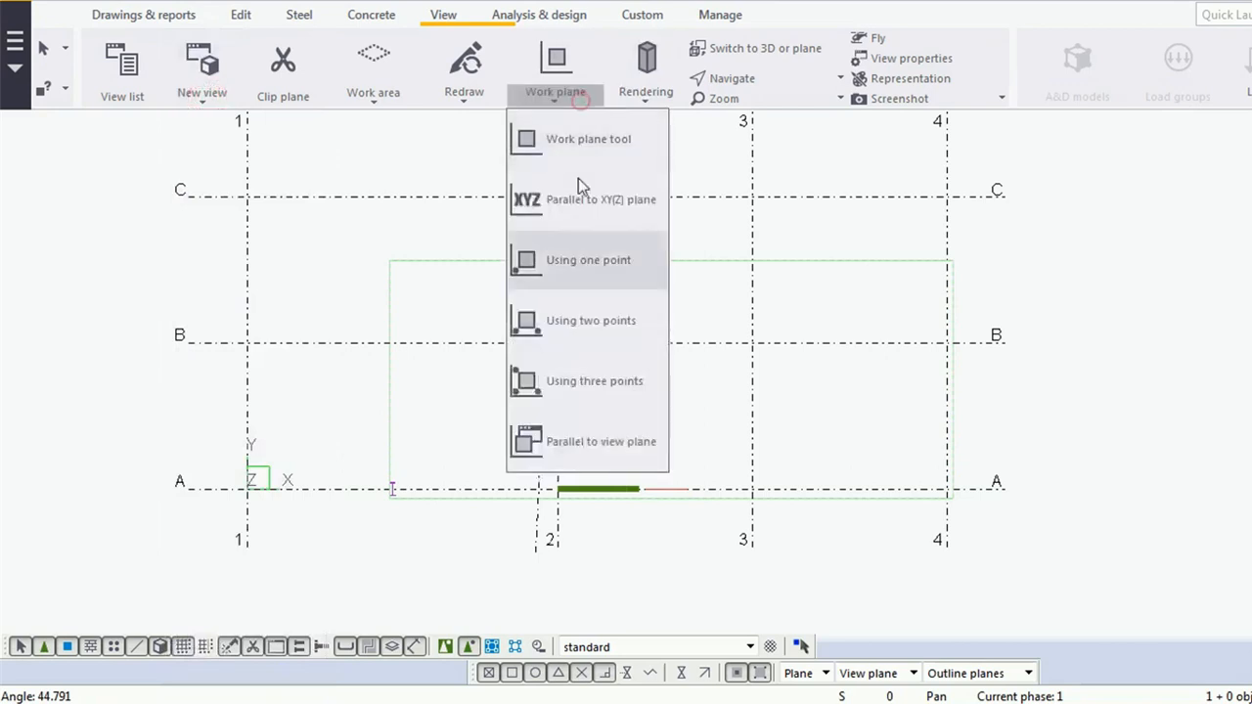
pyautogui.click(587, 442)
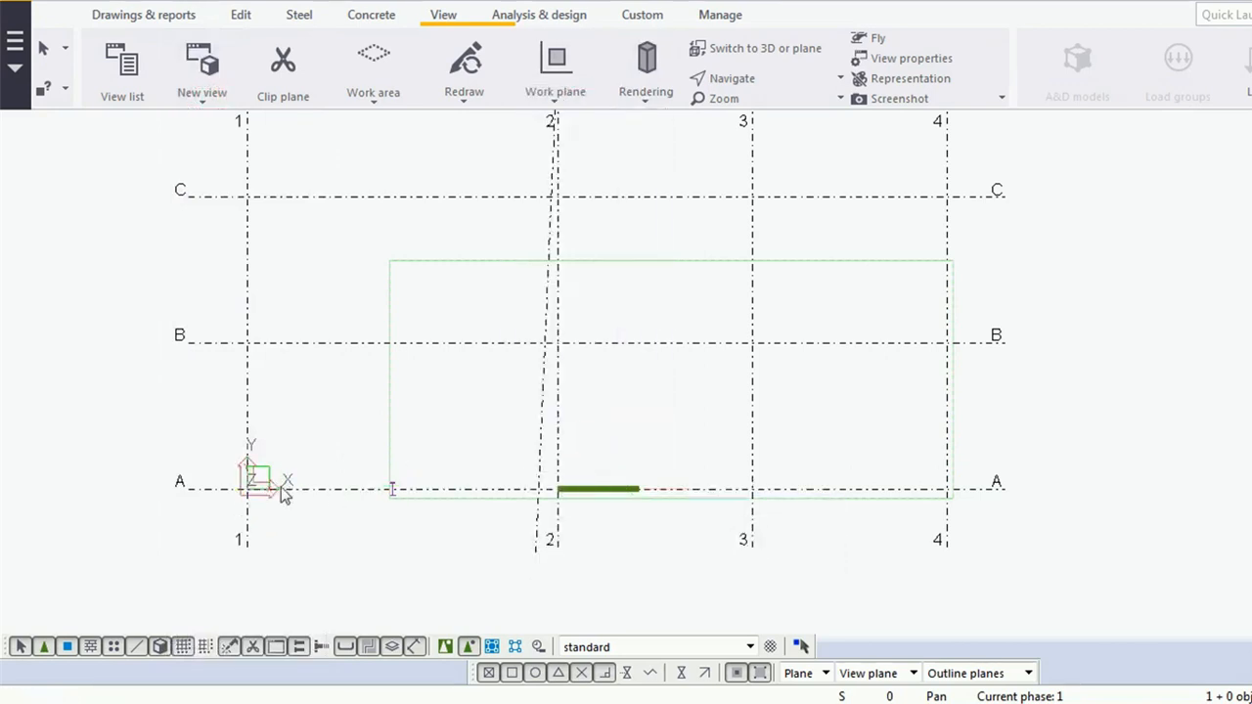
pyautogui.scroll(2, 284, 489)
pyautogui.scroll(-3, 377, 461)
pyautogui.rightClick(465, 421)
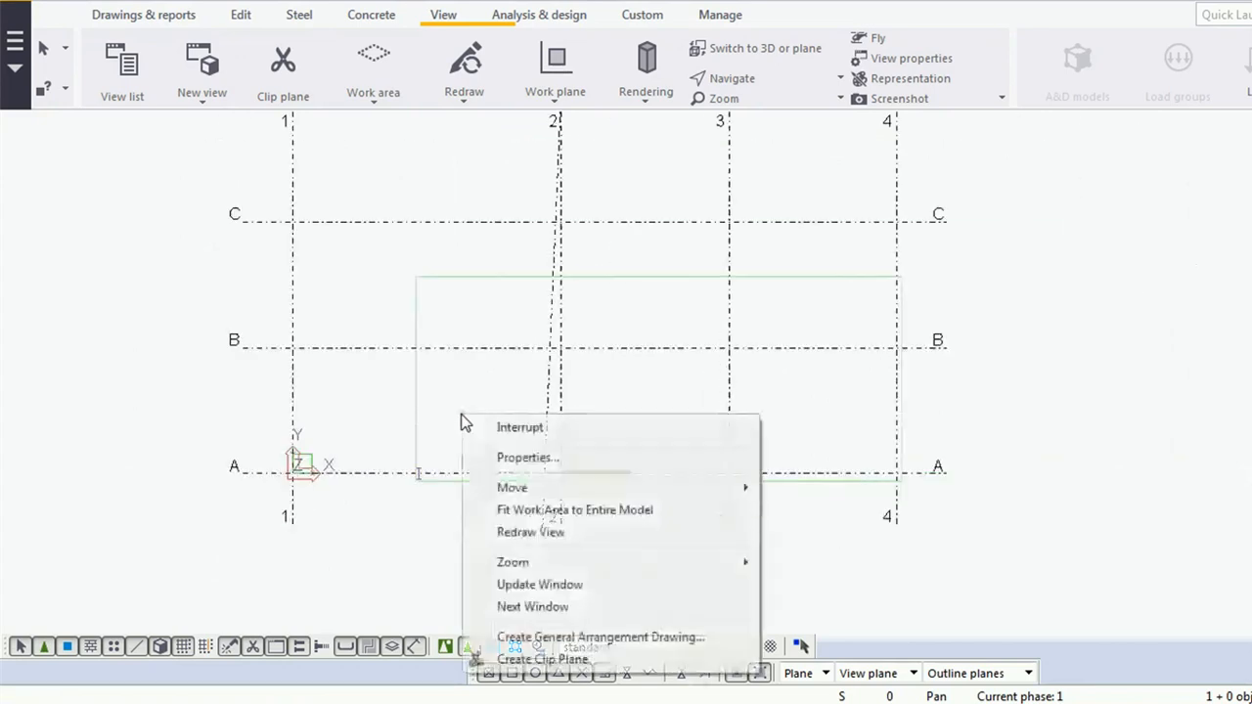
pyautogui.click(532, 427)
# Delete the beam on grid line A and start a new steel beam at the intersection of grid lines 2 and A.
pyautogui.scroll(2, 616, 511)
pyautogui.press('Delete')
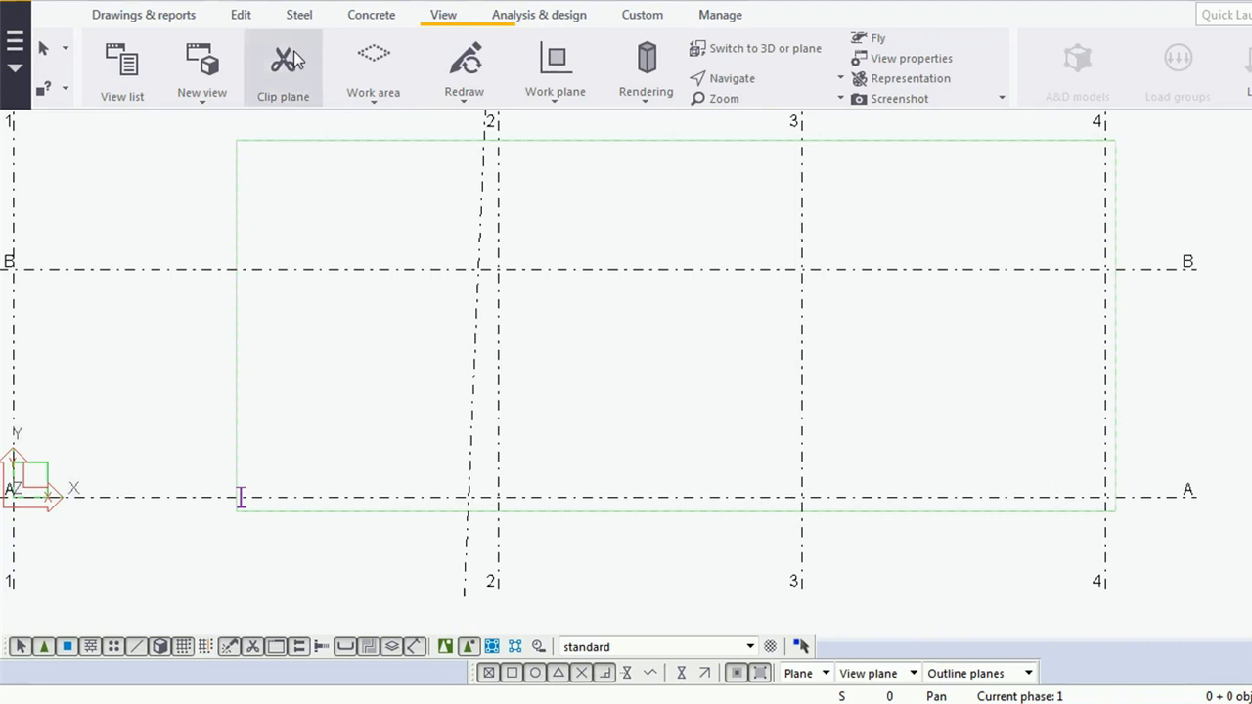
pyautogui.click(299, 14)
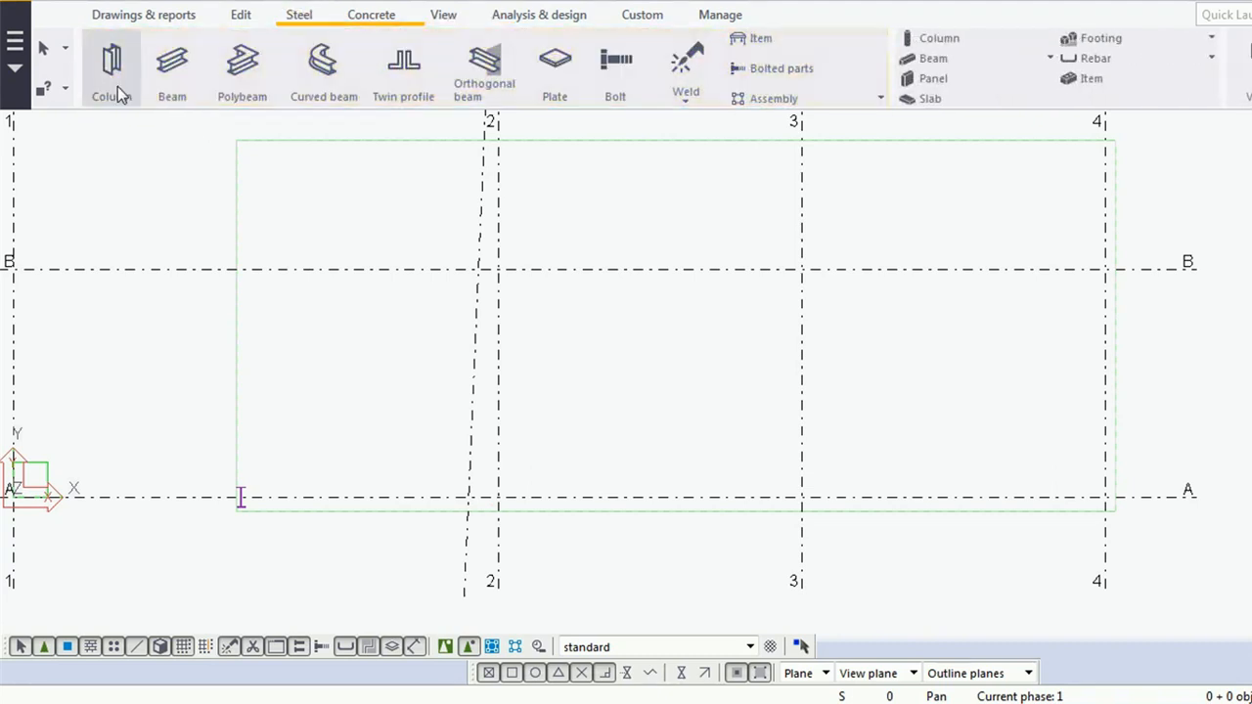
pyautogui.click(173, 88)
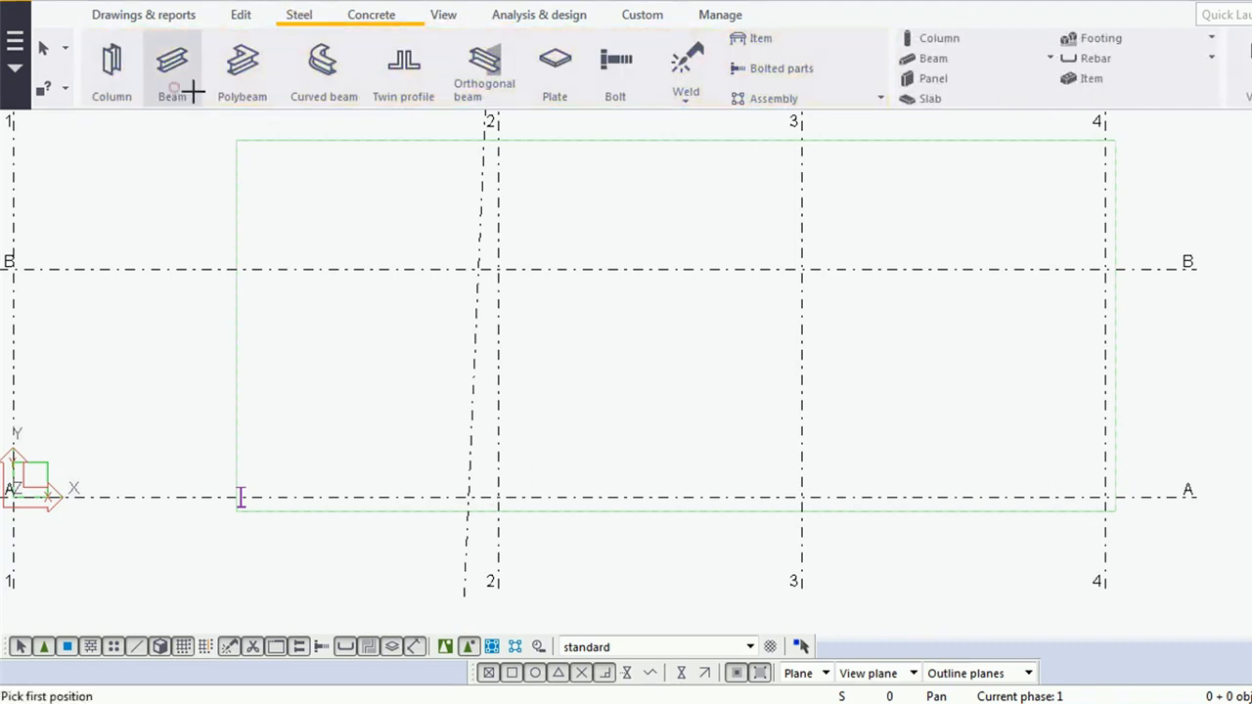
pyautogui.click(499, 497)
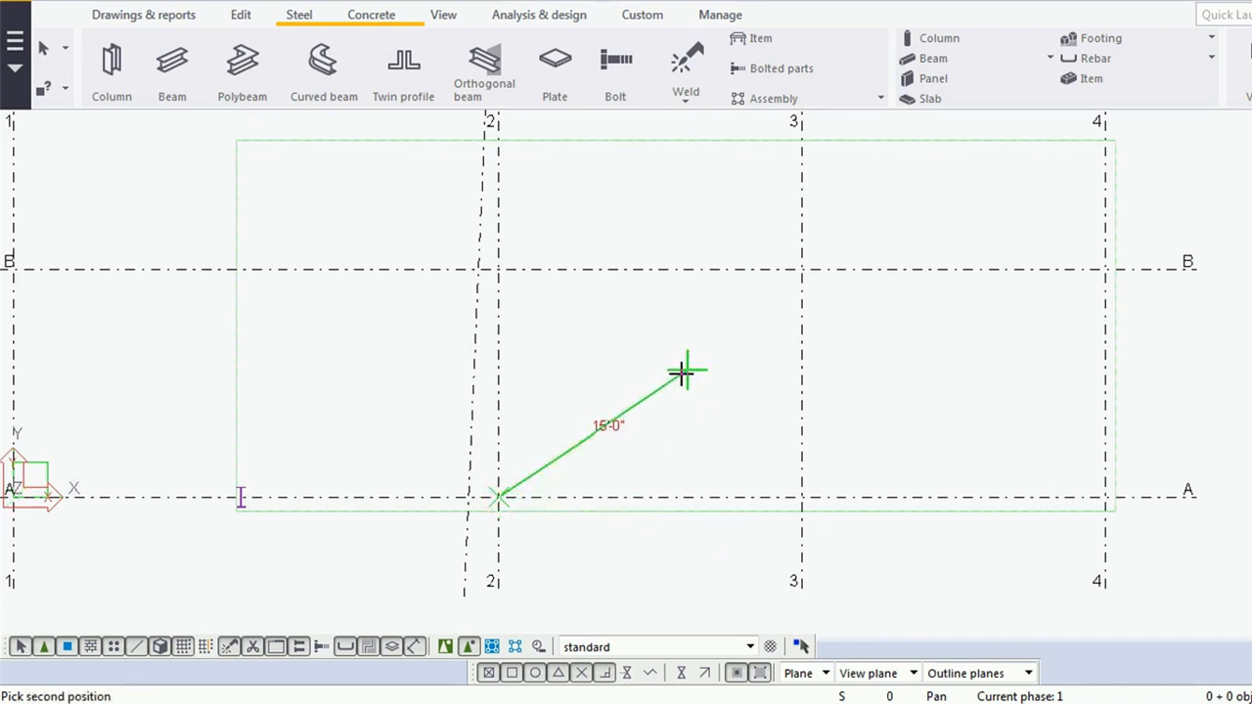
pyautogui.write('@')
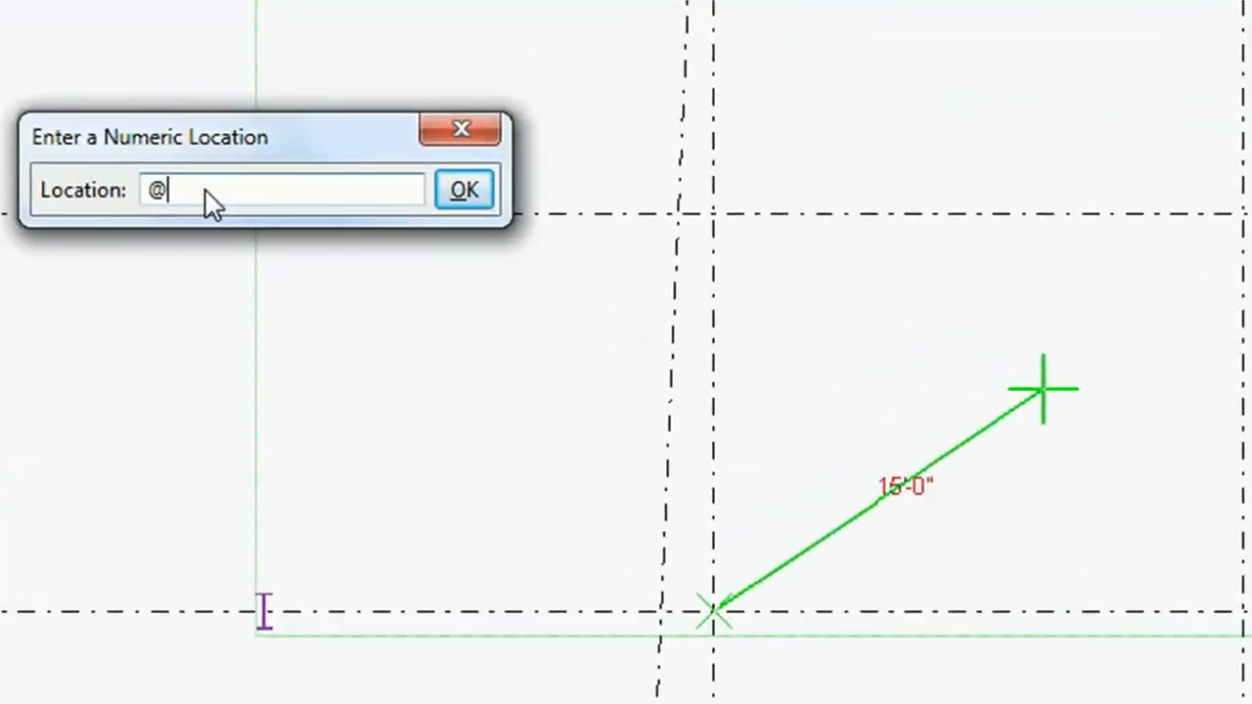
pyautogui.click(208, 189)
pyautogui.write('10-0')
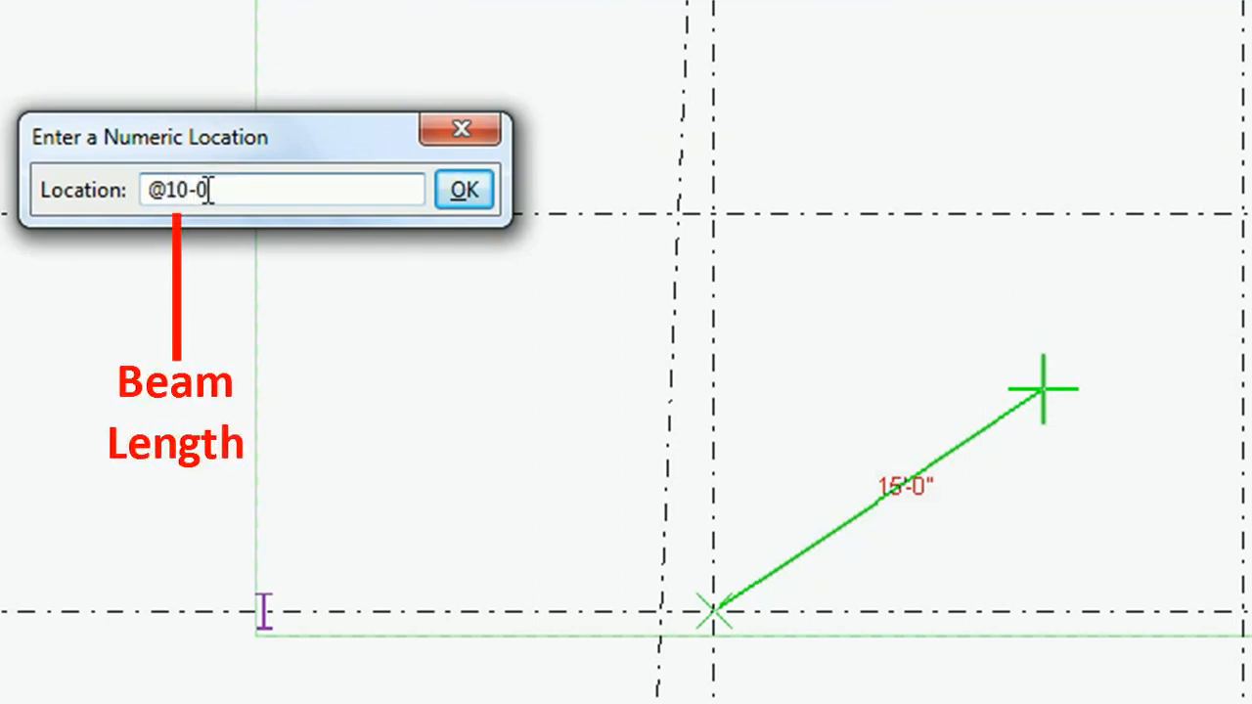
pyautogui.write('<')
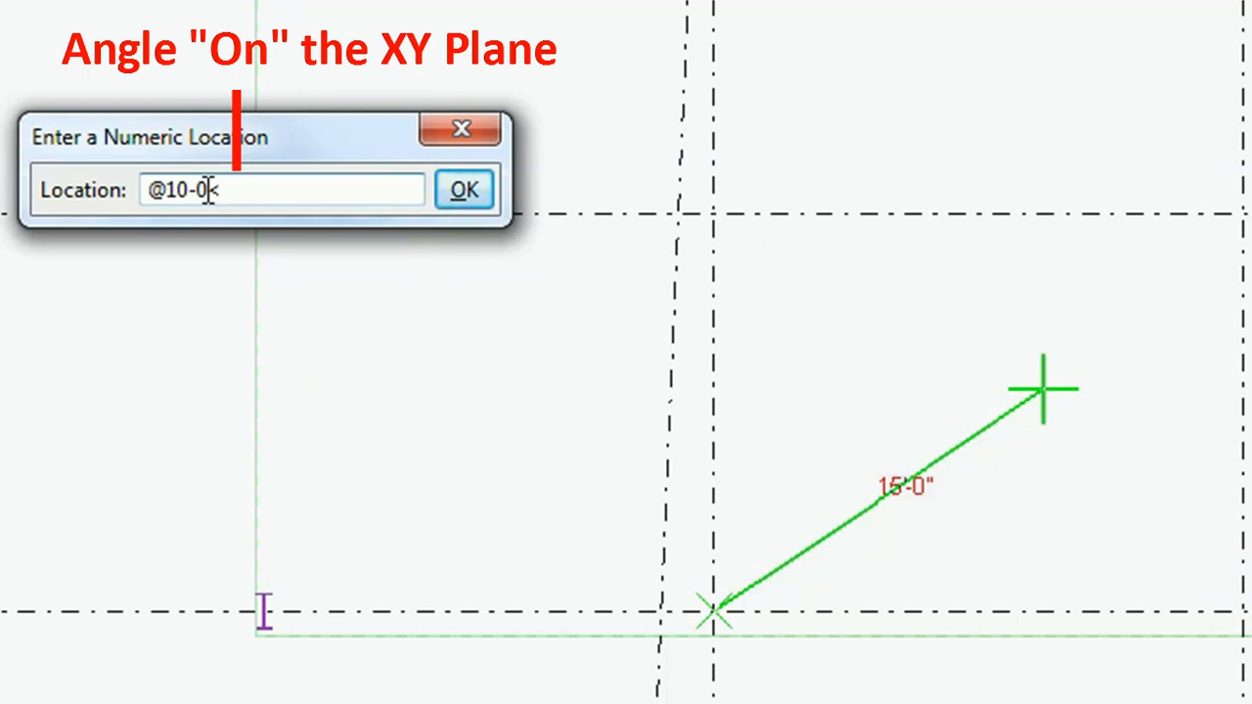
pyautogui.write('45')
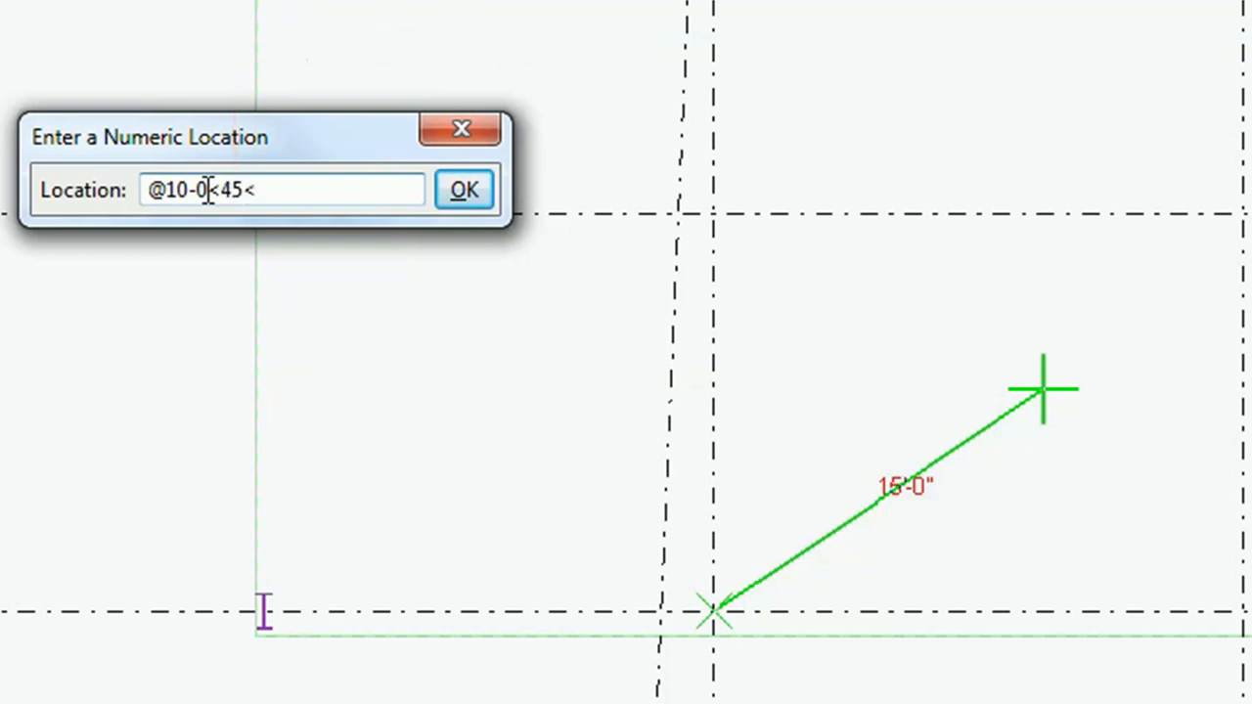
pyautogui.write('<0')
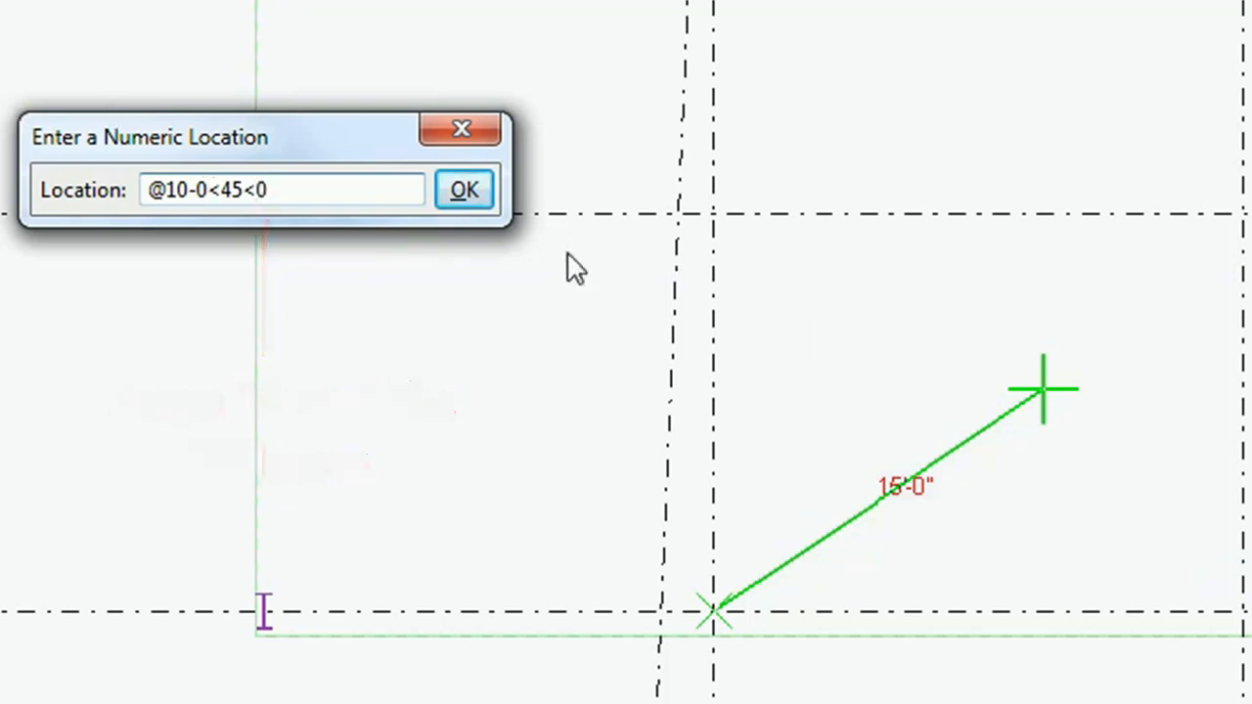
pyautogui.click(482, 196)
pyautogui.rightClick(746, 146)
pyautogui.click(859, 170)
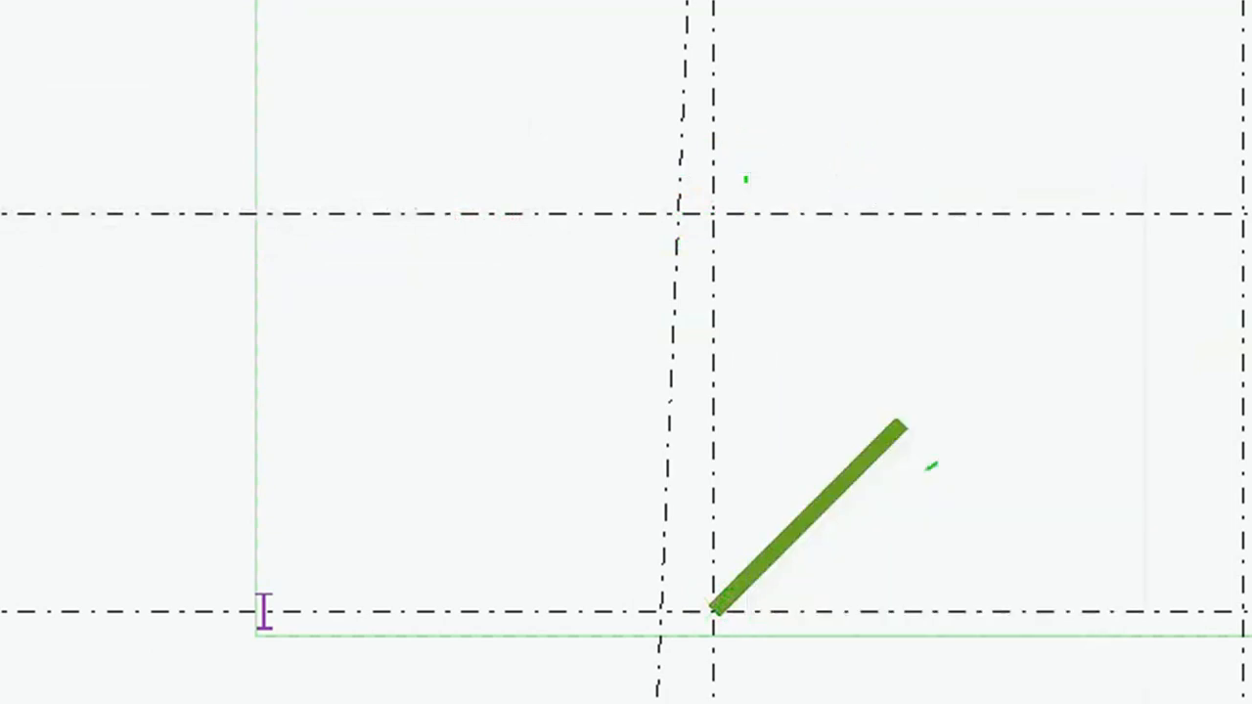
# Measure the angle between grid line A and the new beam in the plan view.
pyautogui.click(763, 93)
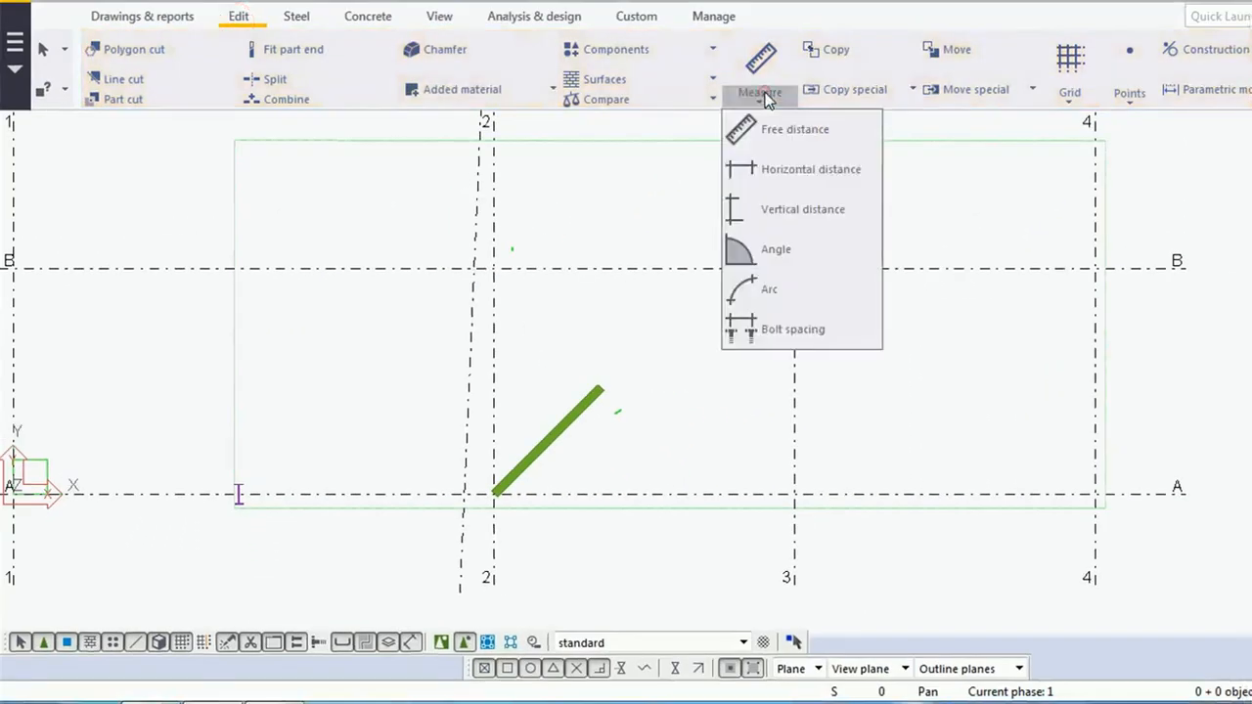
pyautogui.click(748, 251)
pyautogui.click(494, 494)
pyautogui.click(793, 494)
pyautogui.click(604, 383)
pyautogui.rightClick(653, 358)
pyautogui.click(684, 304)
# Switch the plan view to 3D and select the angled beam at grid intersection 2-A.
pyautogui.click(578, 411)
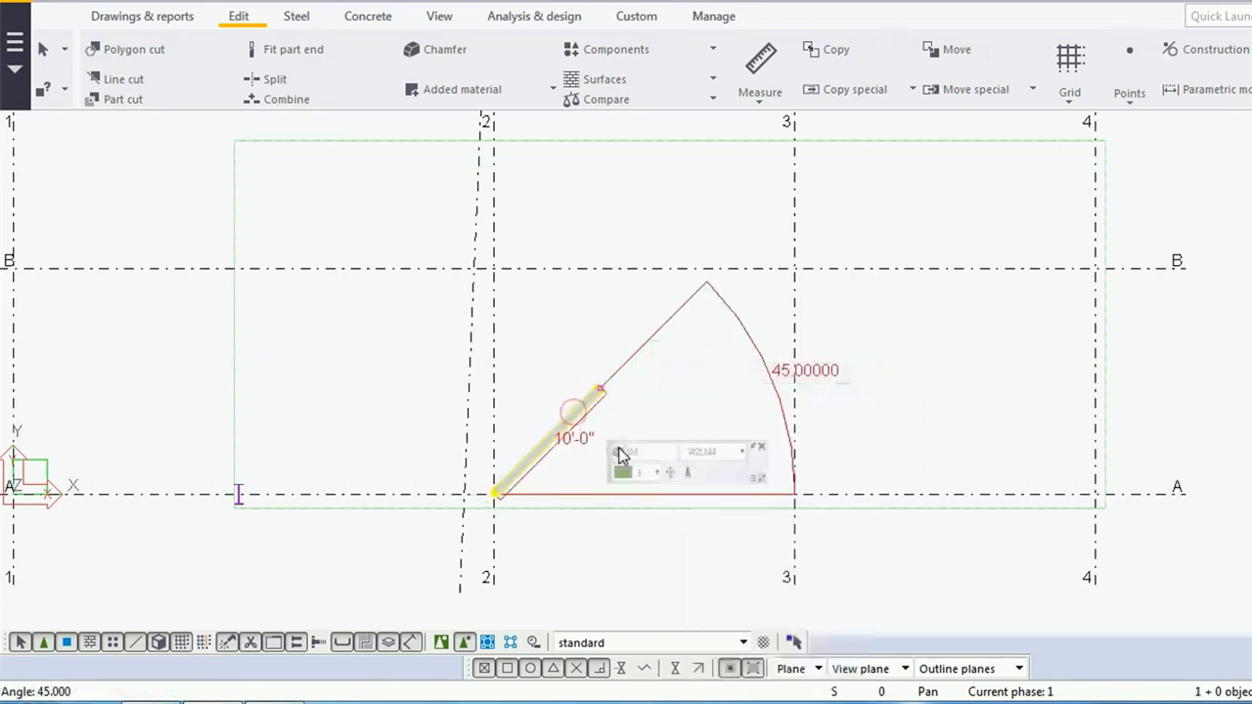
pyautogui.rightClick(535, 350)
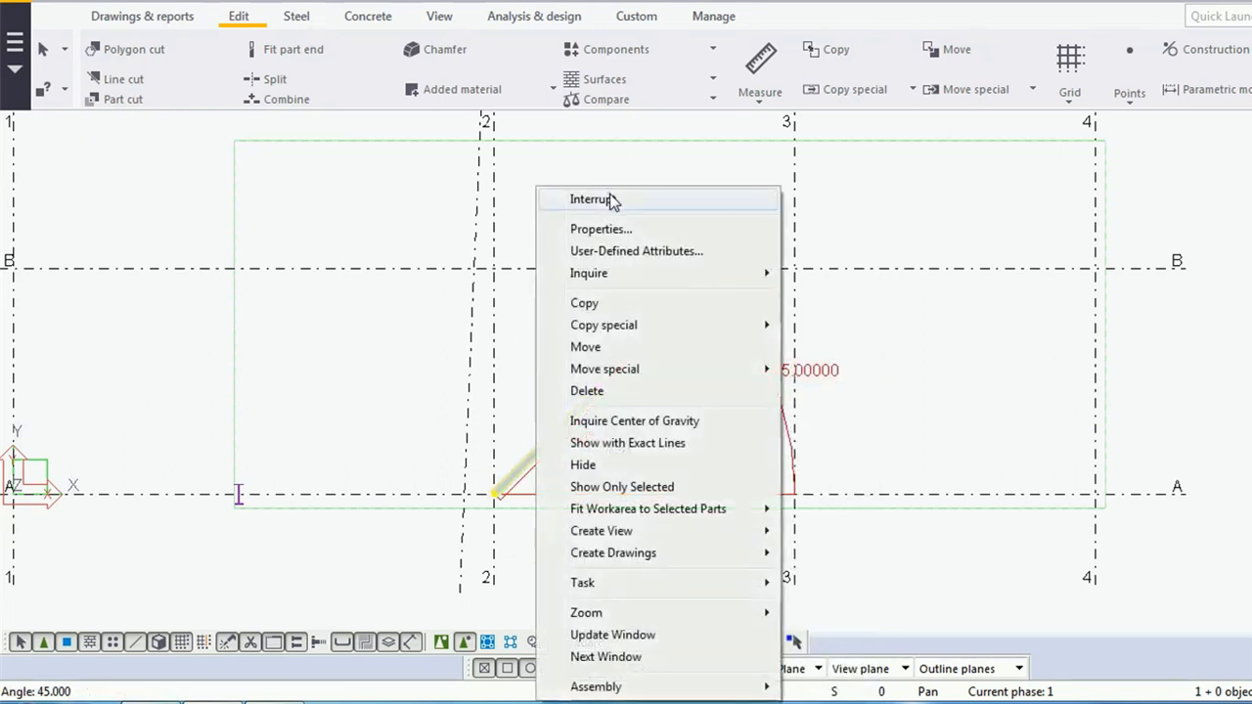
pyautogui.click(605, 199)
pyautogui.hotkey('ctrl', 'p')
pyautogui.click(559, 452)
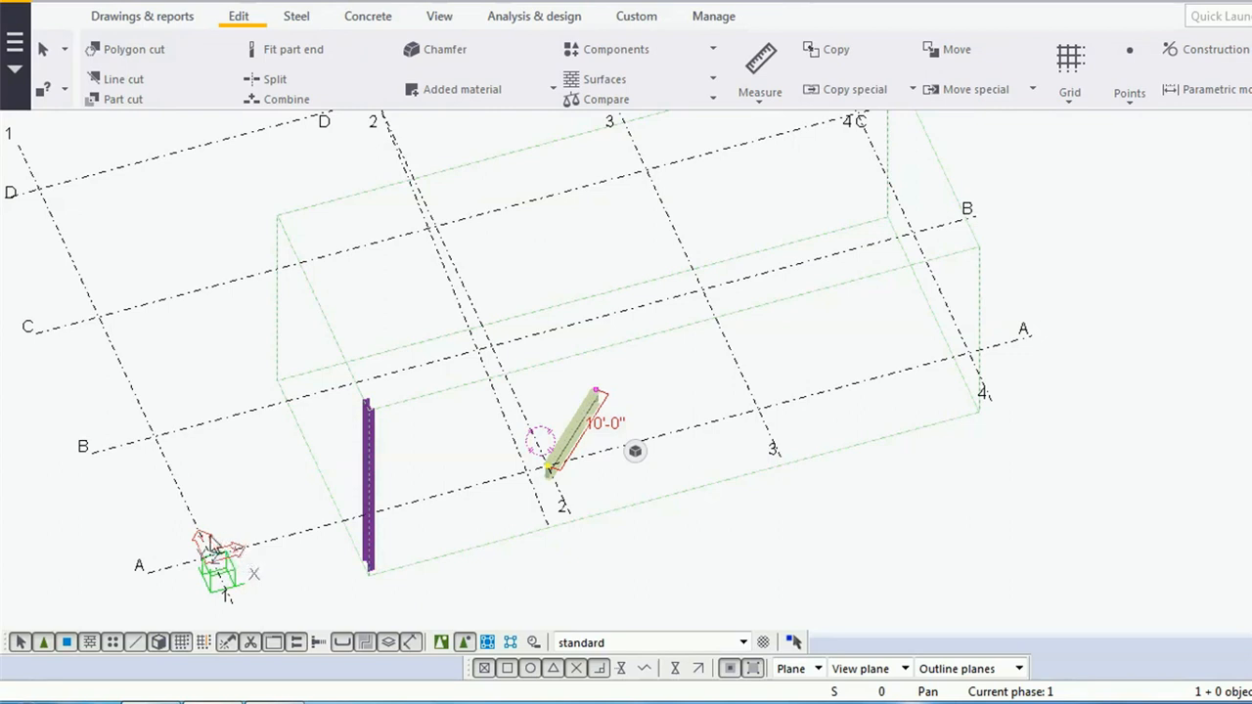
pyautogui.click(294, 17)
pyautogui.click(170, 69)
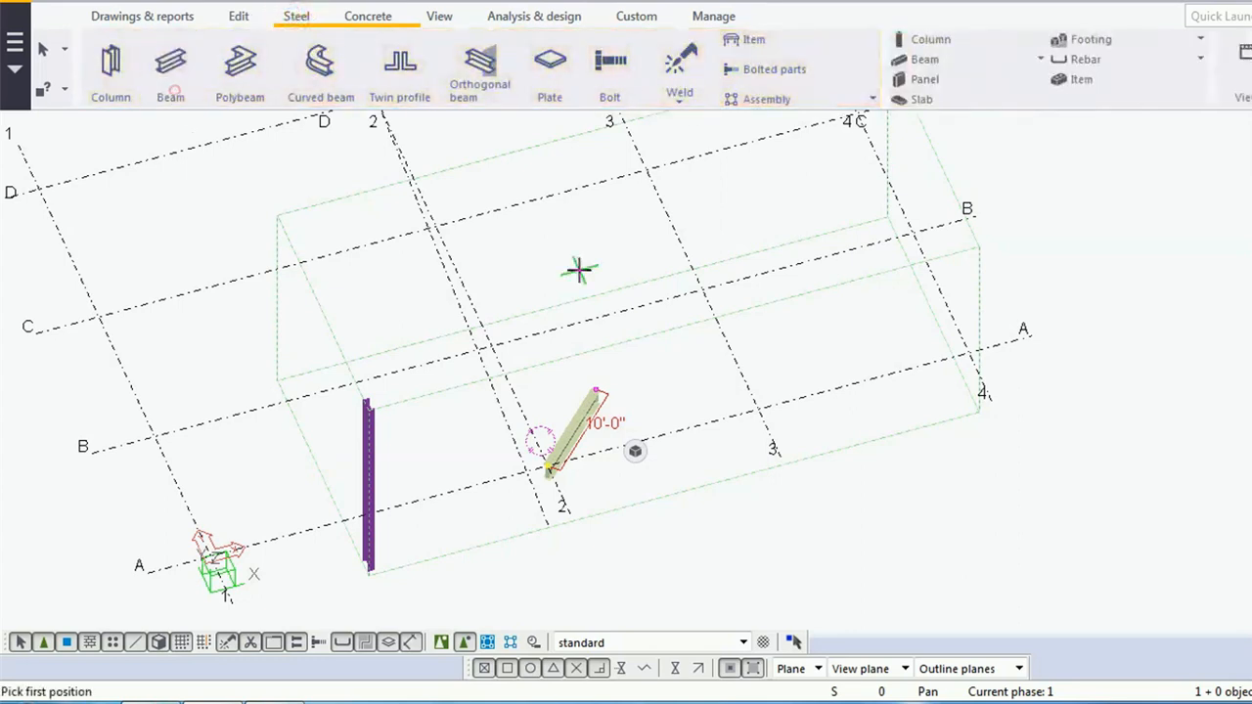
pyautogui.click(758, 409)
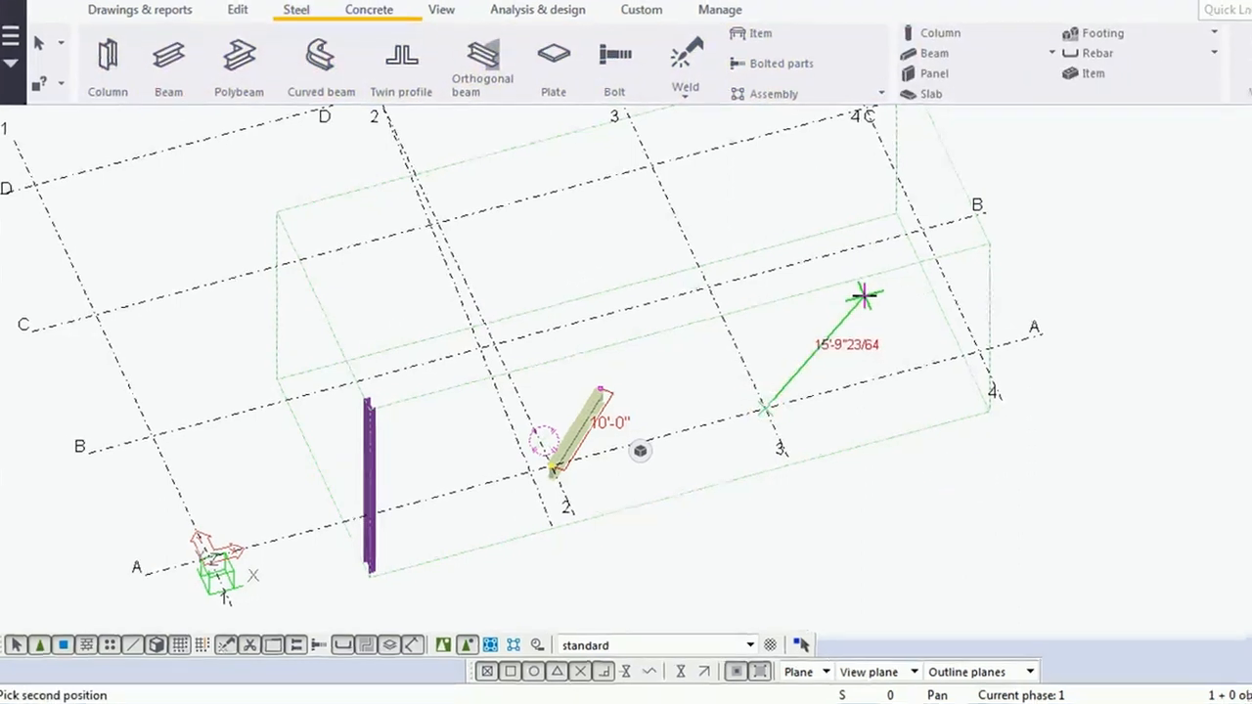
pyautogui.write('@10-0<0')
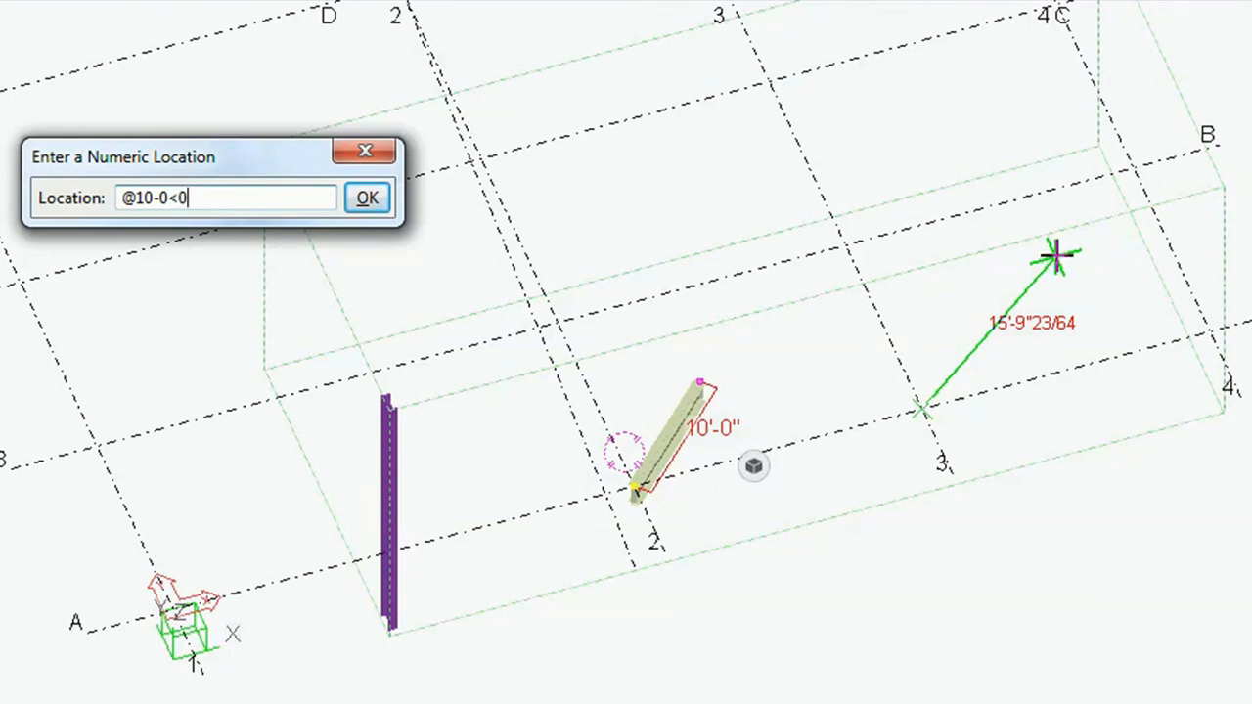
pyautogui.write('<30')
pyautogui.click(367, 198)
pyautogui.rightClick(679, 117)
pyautogui.click(753, 138)
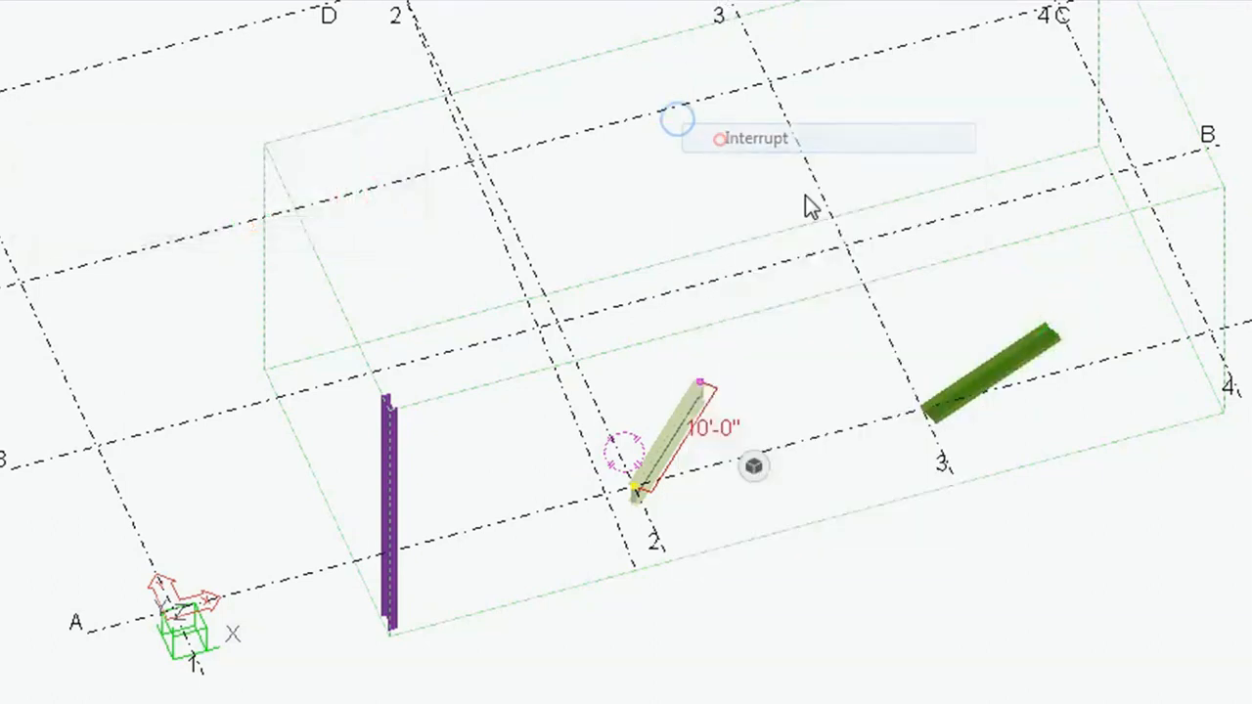
# Inspect the new sloped beam in 3D, then switch to the flat elevation view with the beam at grid line 3 framed.
pyautogui.moveTo(959, 391)
pyautogui.mouseDown(button='middle')
pyautogui.moveTo(988, 422)
pyautogui.moveTo(984, 293)
pyautogui.moveTo(1006, 280)
pyautogui.moveTo(1046, 343)
pyautogui.mouseUp(button='middle')
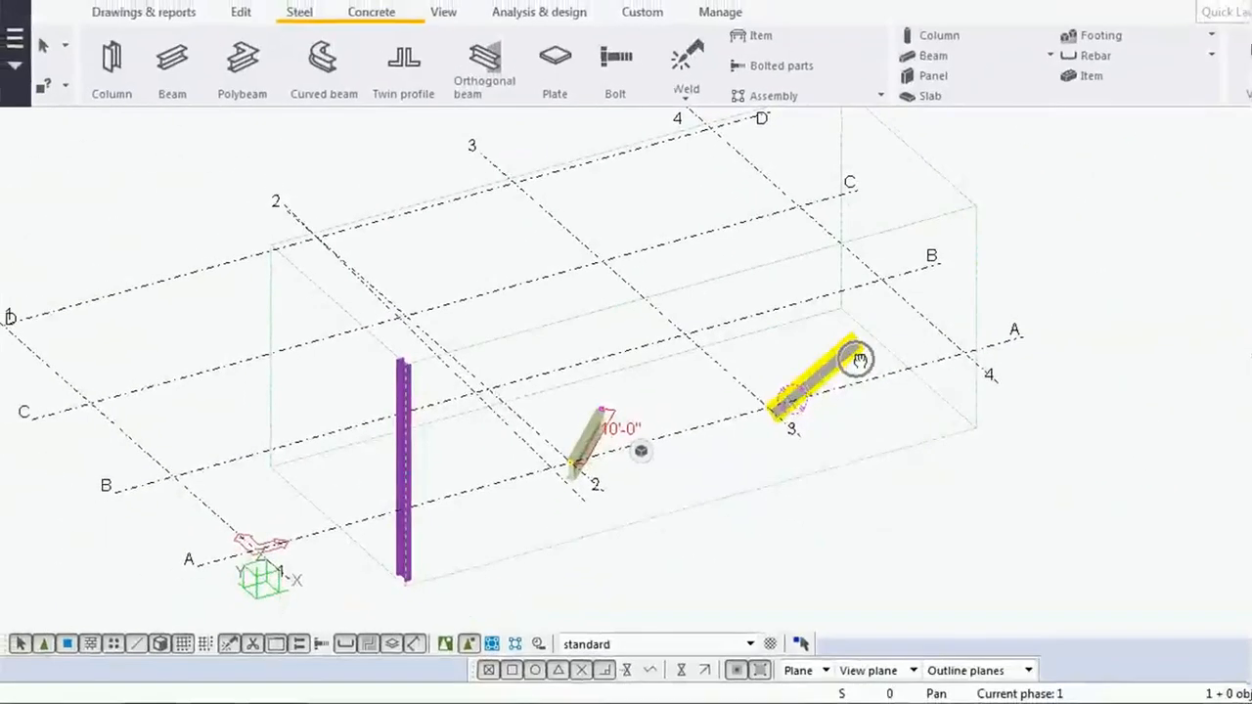
pyautogui.hotkey('ctrl', 'p')
pyautogui.moveTo(939, 594); pyautogui.dragTo(833, 424, button='middle')
pyautogui.rightClick(848, 348)
pyautogui.click(914, 201)
pyautogui.scroll(-2, 1072, 436)
pyautogui.scroll(-2, 1072, 437)
pyautogui.hotkey('ctrl', 'p')
pyautogui.scroll(3, 782, 396)
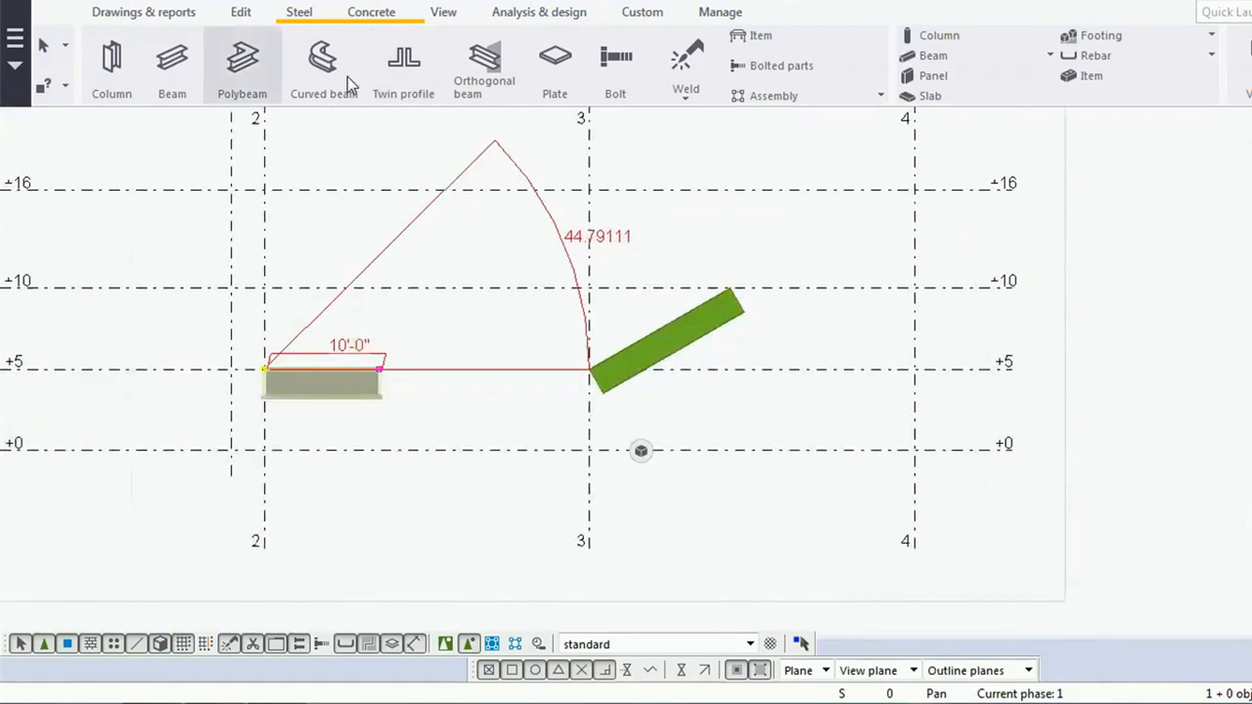
# Measure the angle between the horizontal line from grid 3 to grid 4 and the sloped beam's upper edge, and end the command.
pyautogui.click(240, 11)
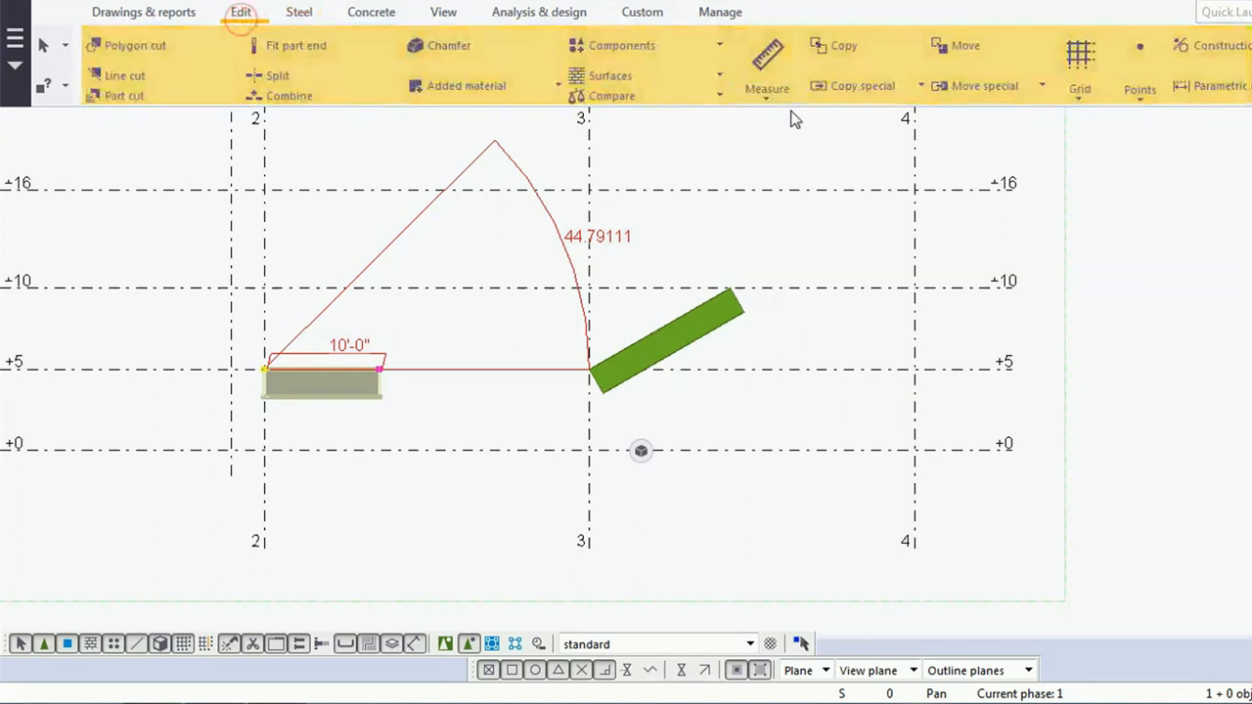
pyautogui.click(769, 88)
pyautogui.click(808, 244)
pyautogui.click(590, 368)
pyautogui.click(916, 369)
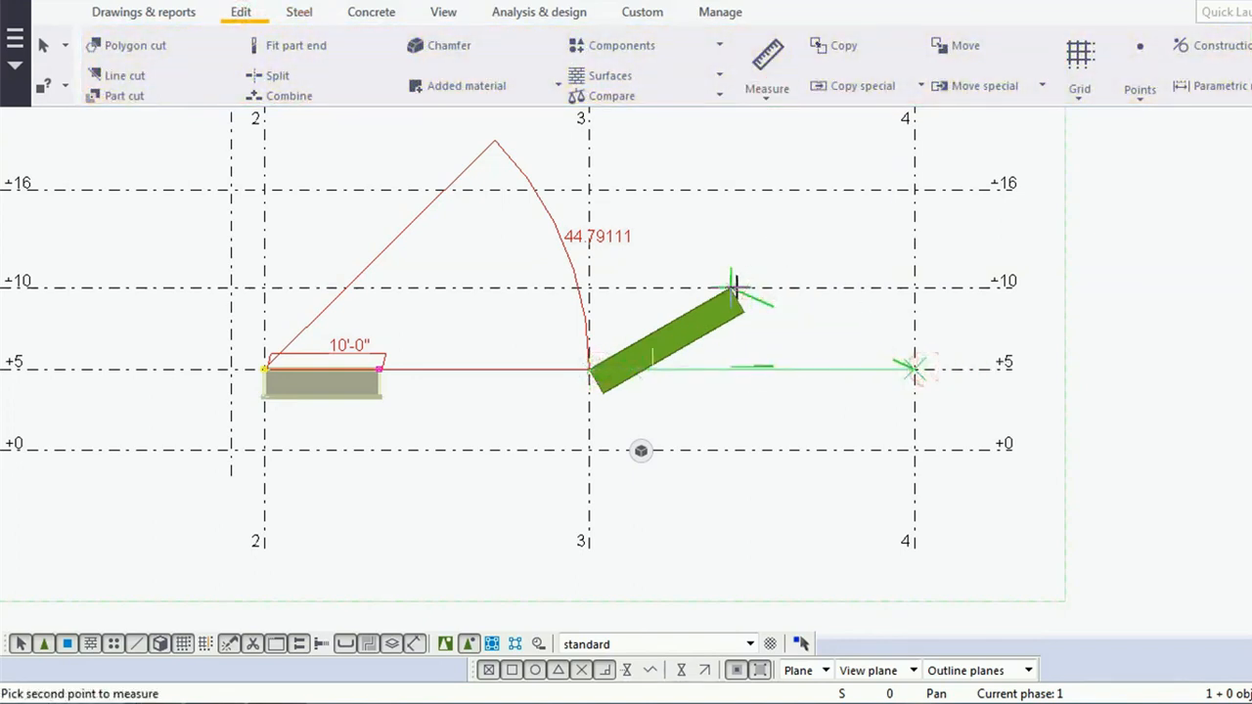
pyautogui.click(733, 286)
pyautogui.rightClick(769, 259)
pyautogui.click(831, 266)
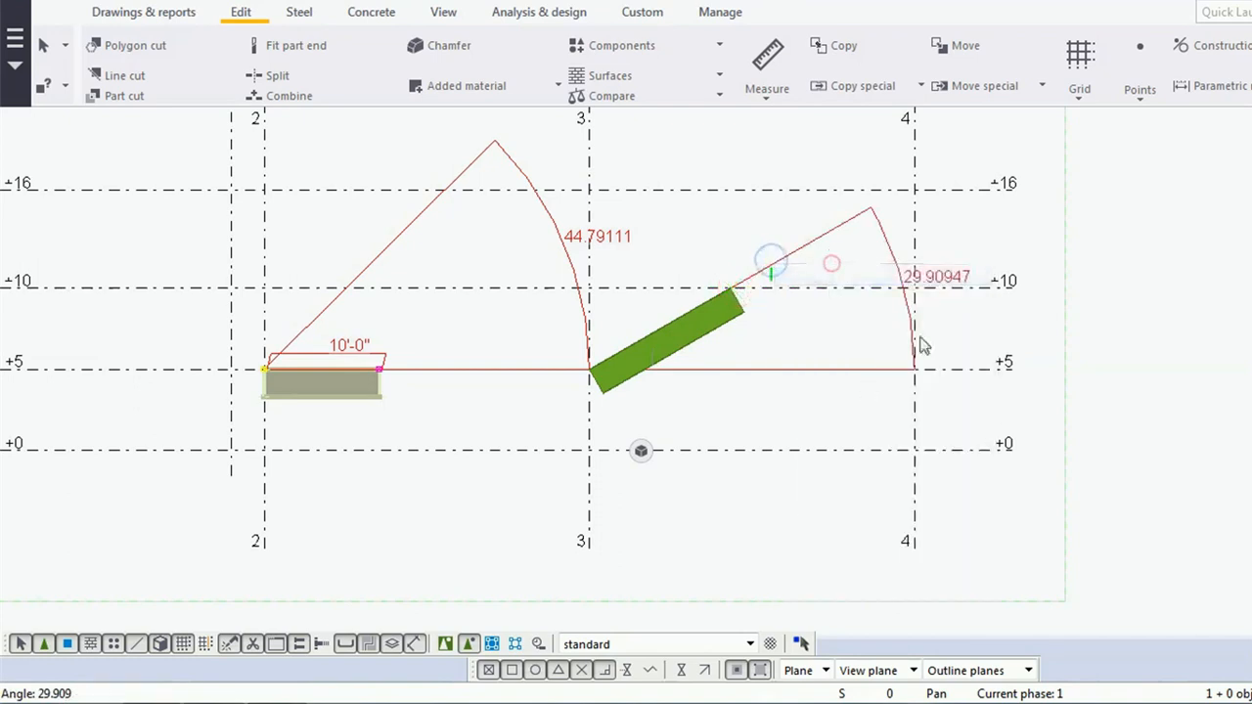
pyautogui.rightClick(792, 244)
pyautogui.click(843, 196)
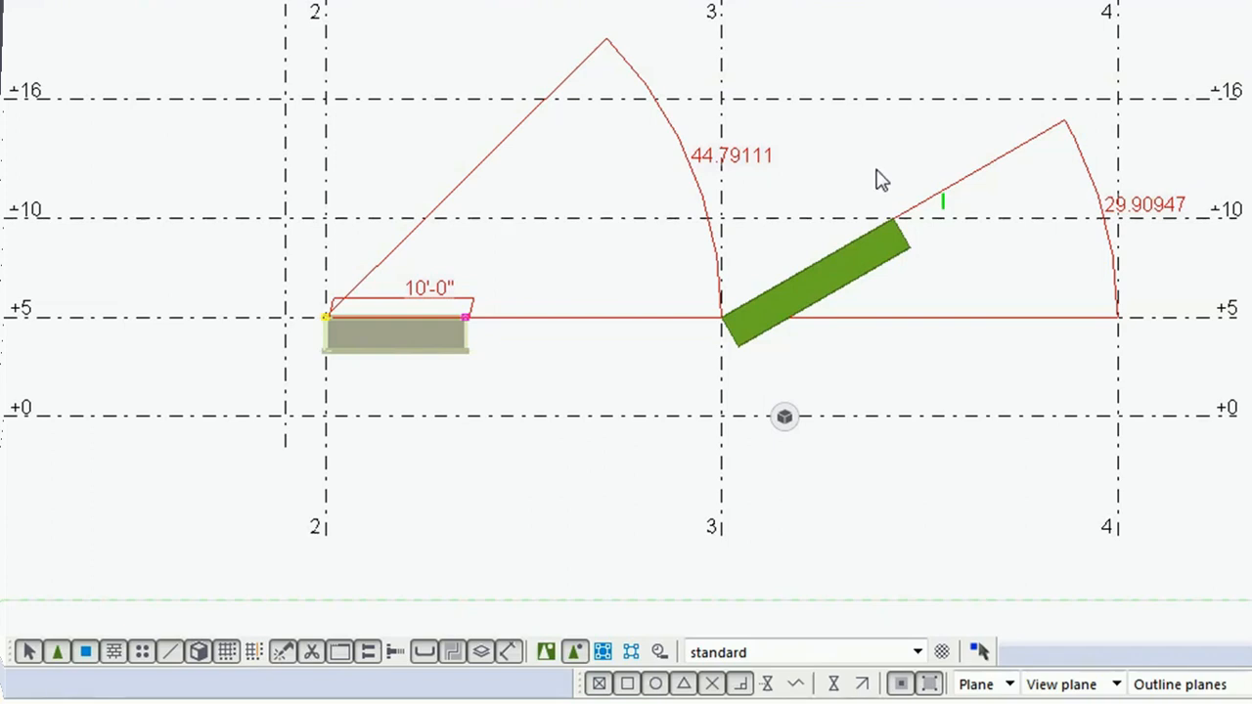
pyautogui.rightClick(883, 179)
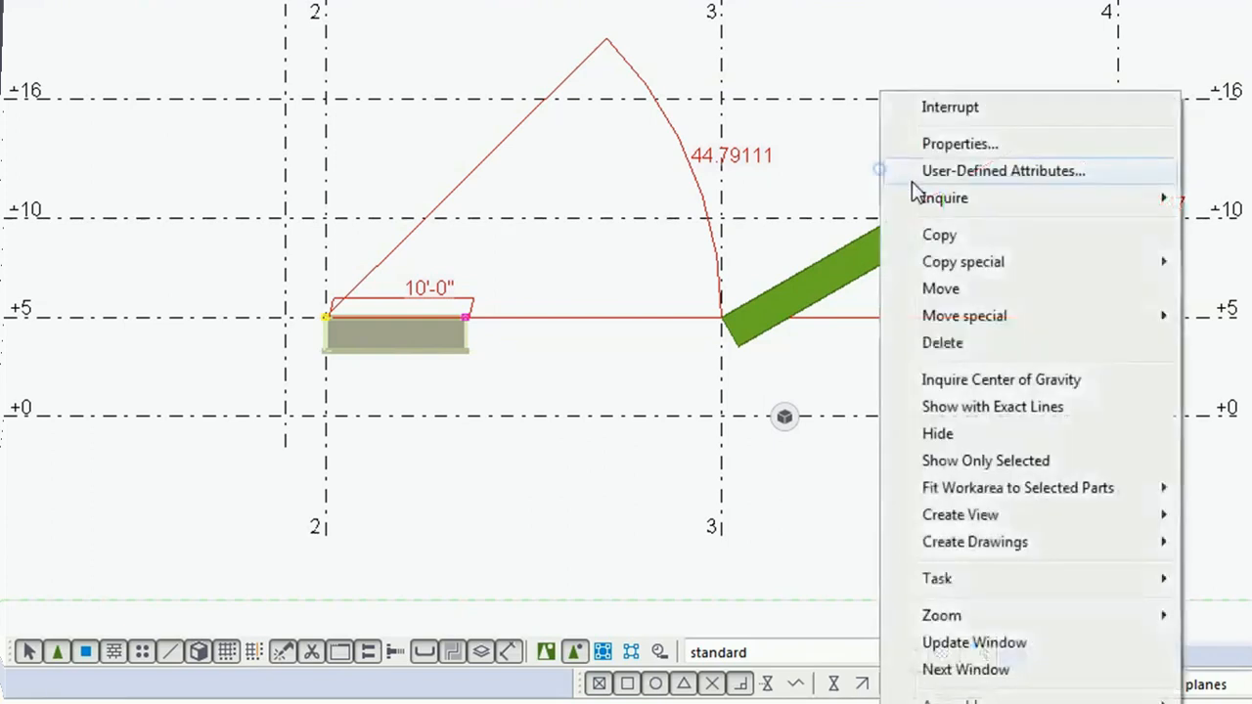
pyautogui.click(988, 109)
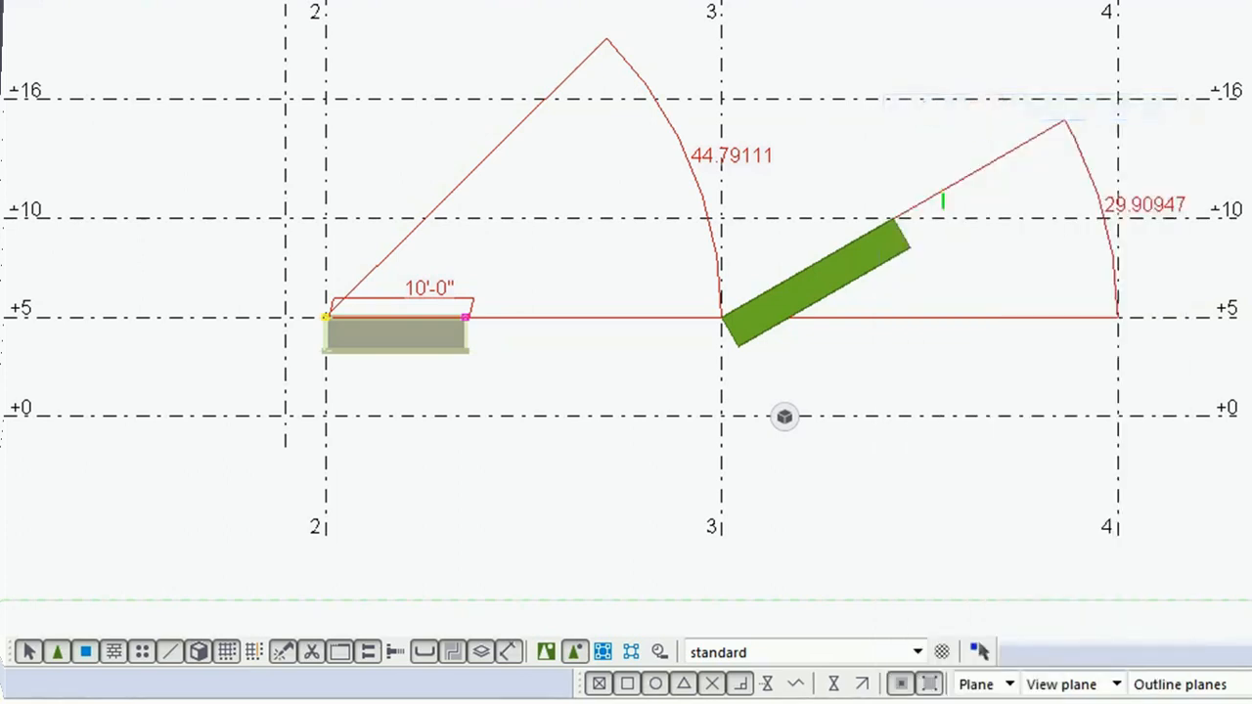